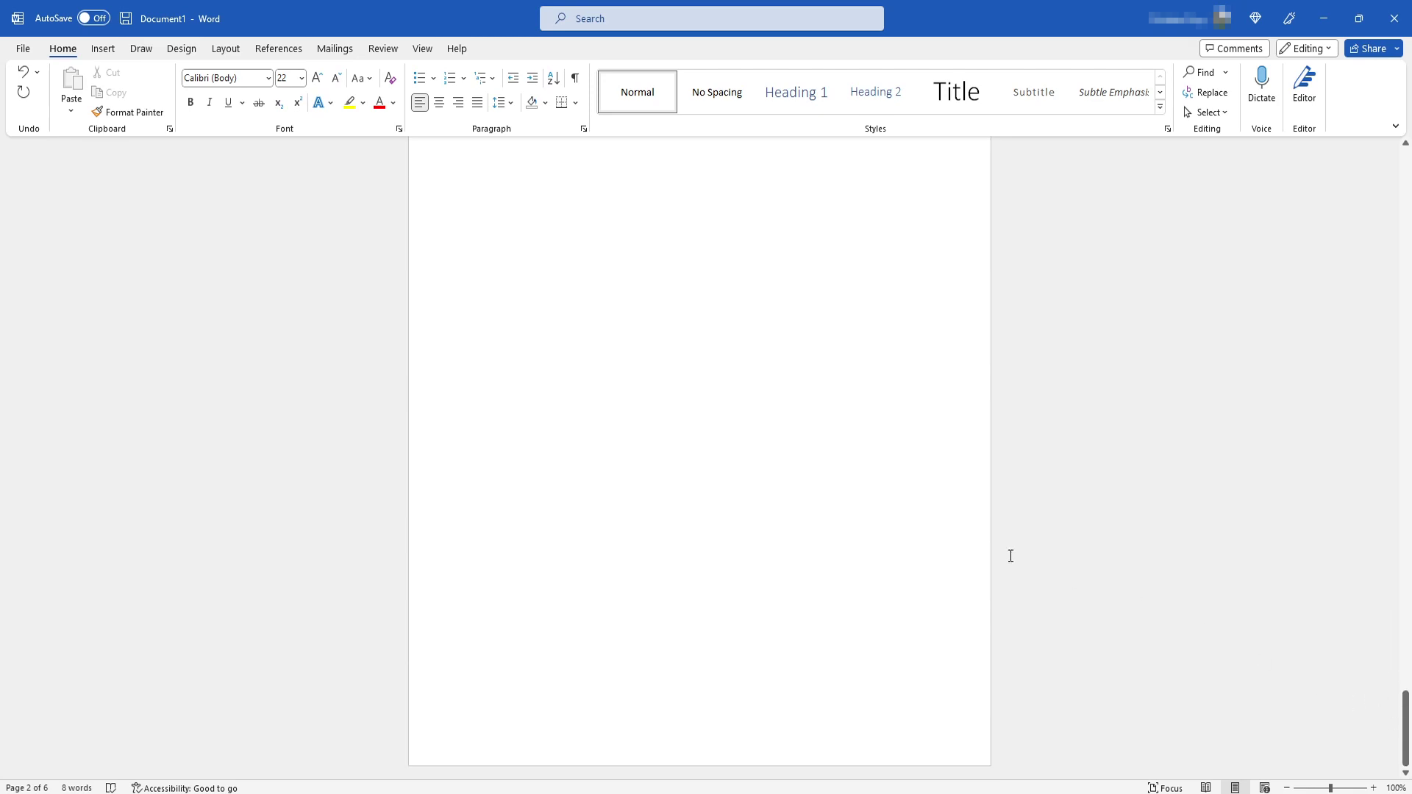
pyautogui.click(488, 532)
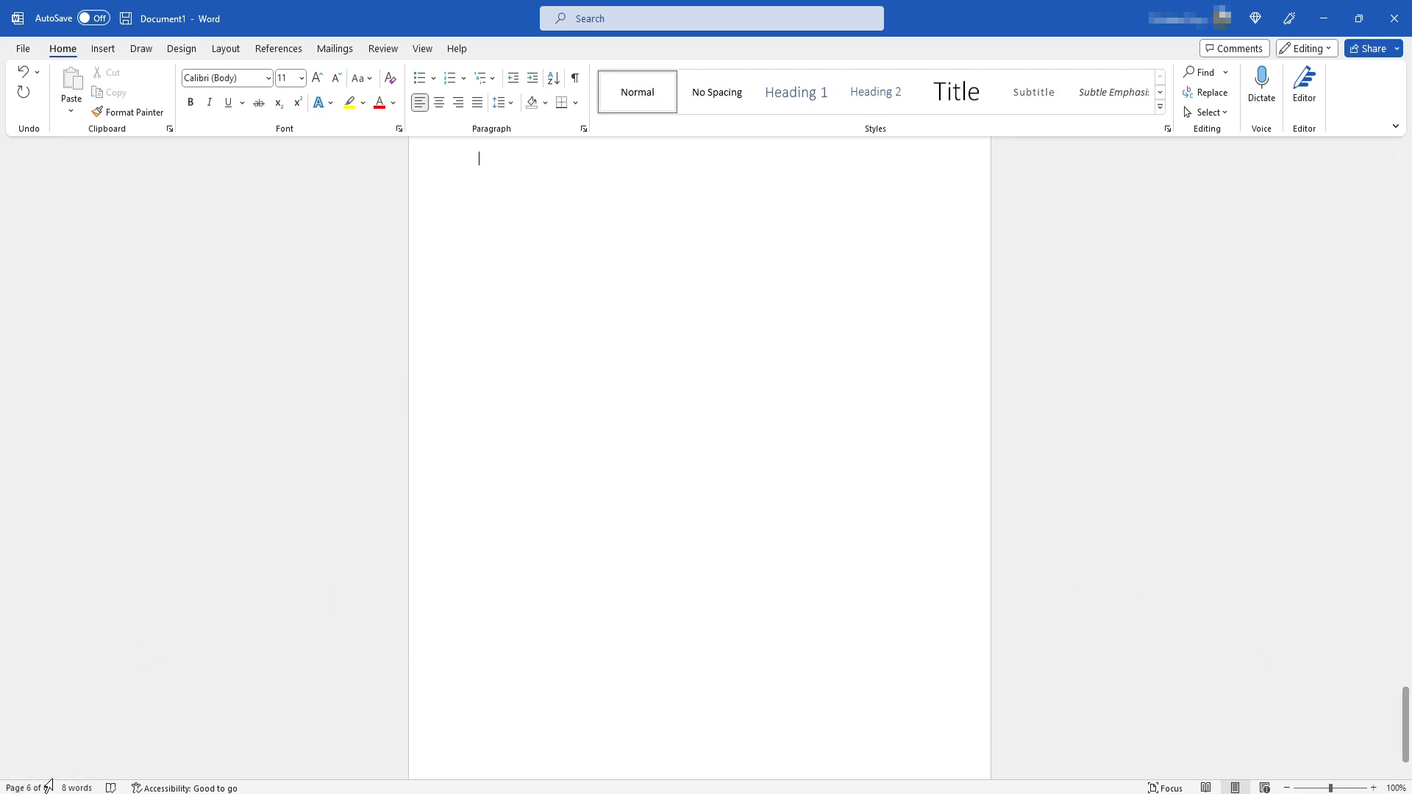
pyautogui.moveTo(1404, 725); pyautogui.dragTo(1390, 148)
pyautogui.click(638, 363)
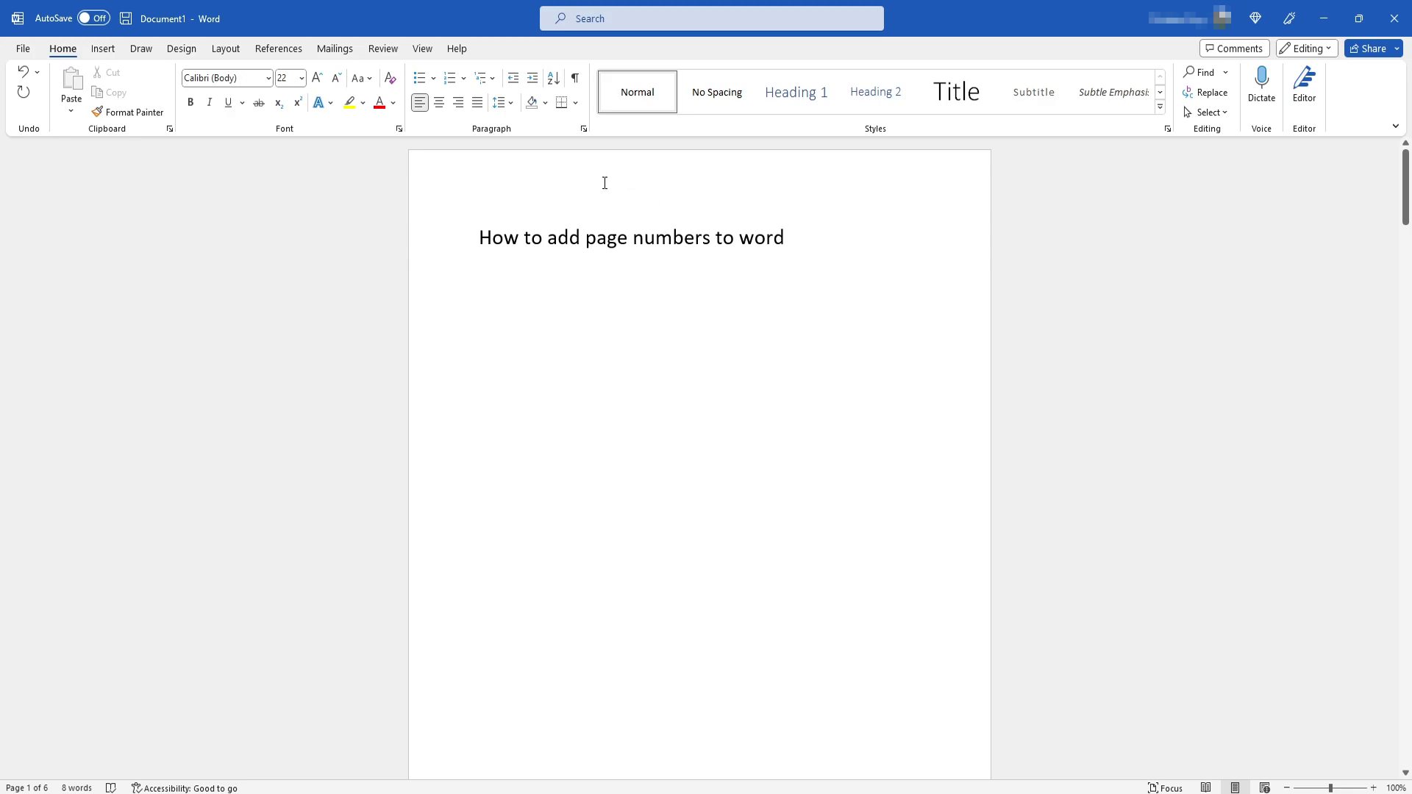
pyautogui.scroll(-3, 671, 391)
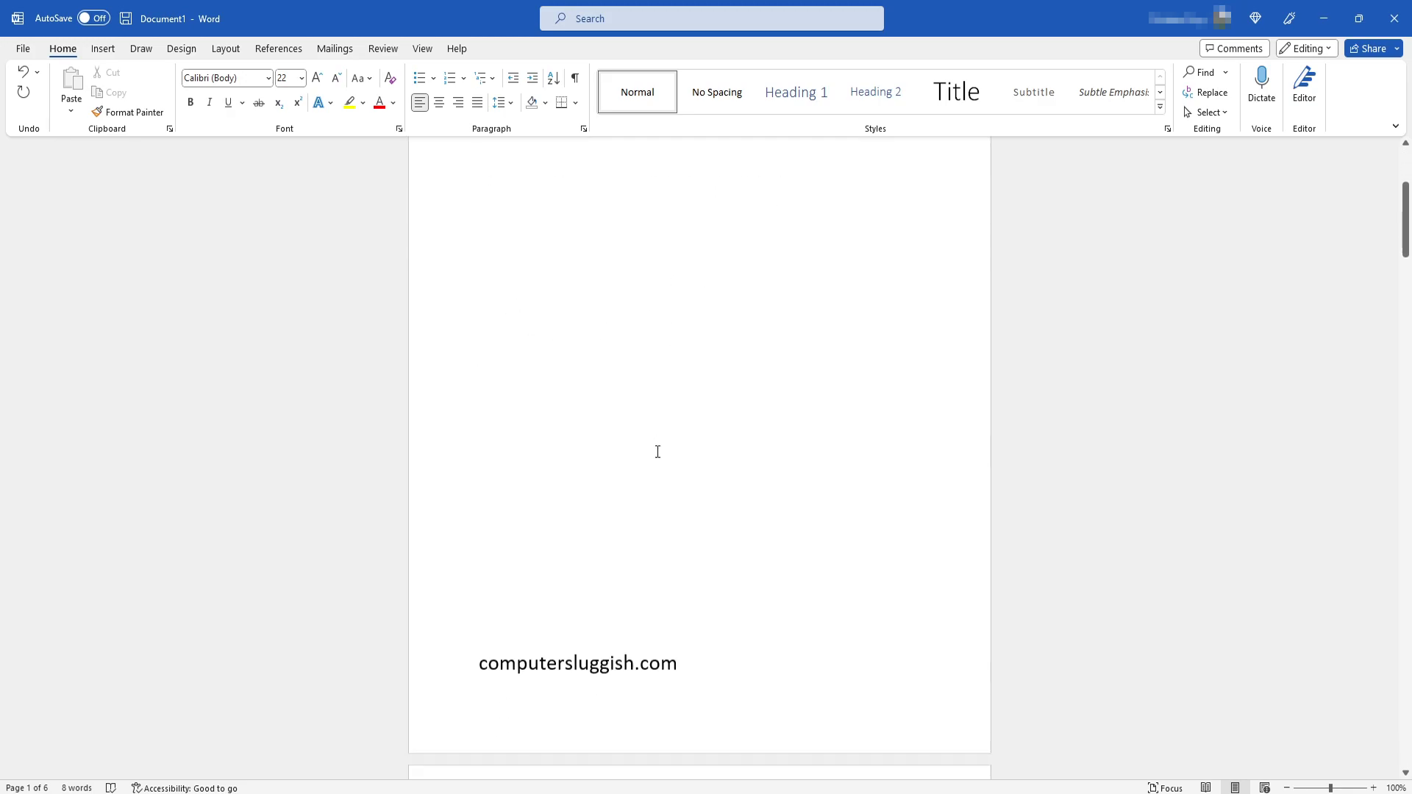
pyautogui.scroll(3, 673, 469)
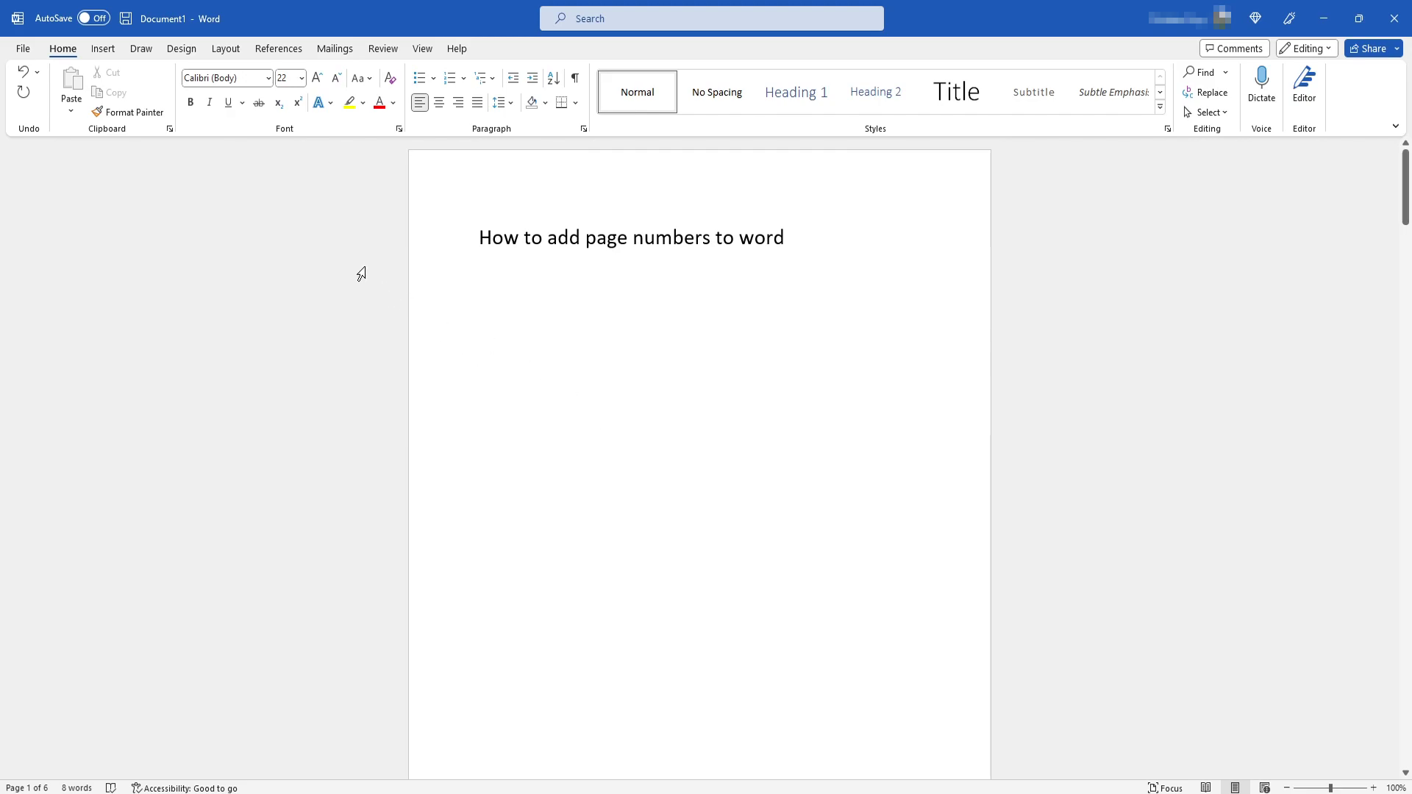
# Insert page numbers at the top of the page in the Plain Number 1 style and leave header editing
pyautogui.click(108, 51)
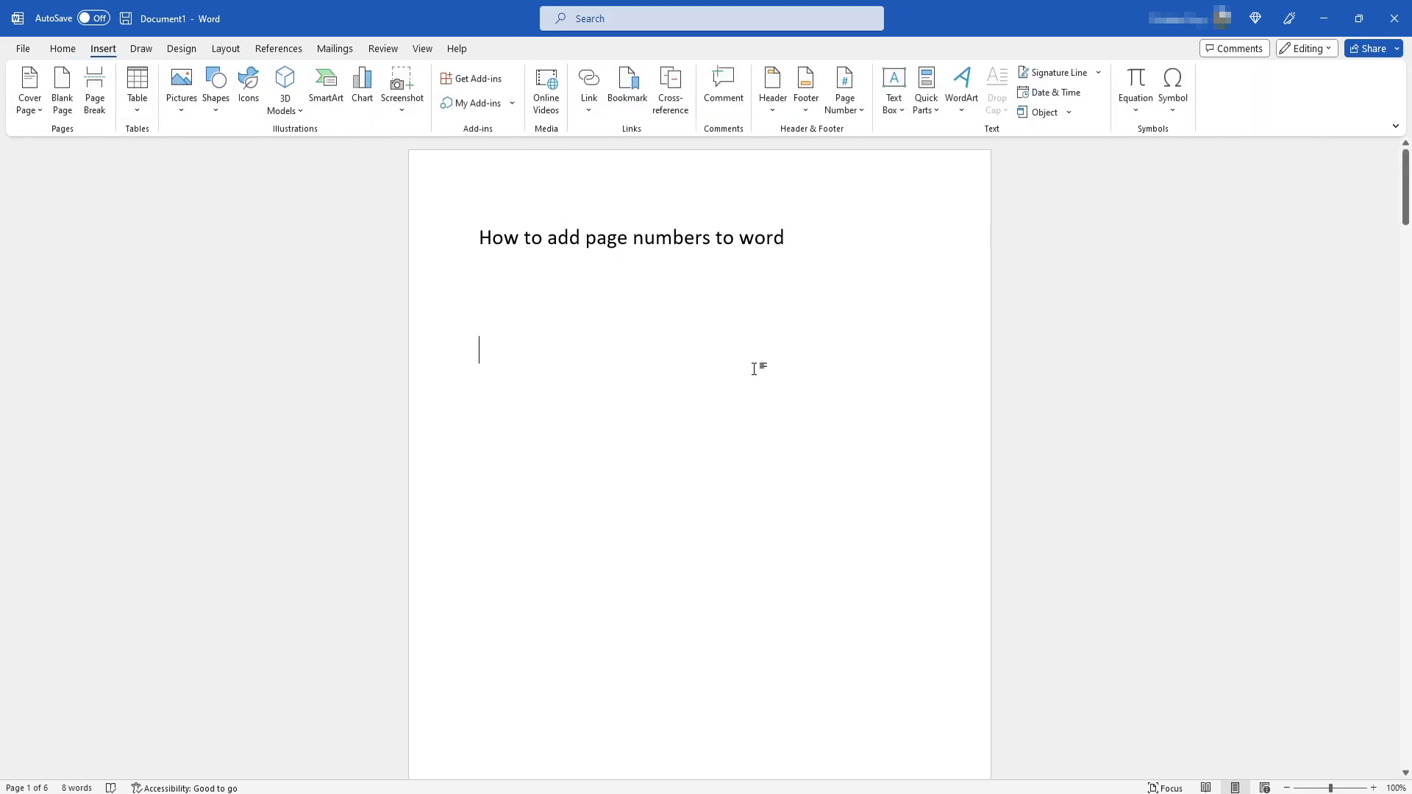
pyautogui.click(855, 107)
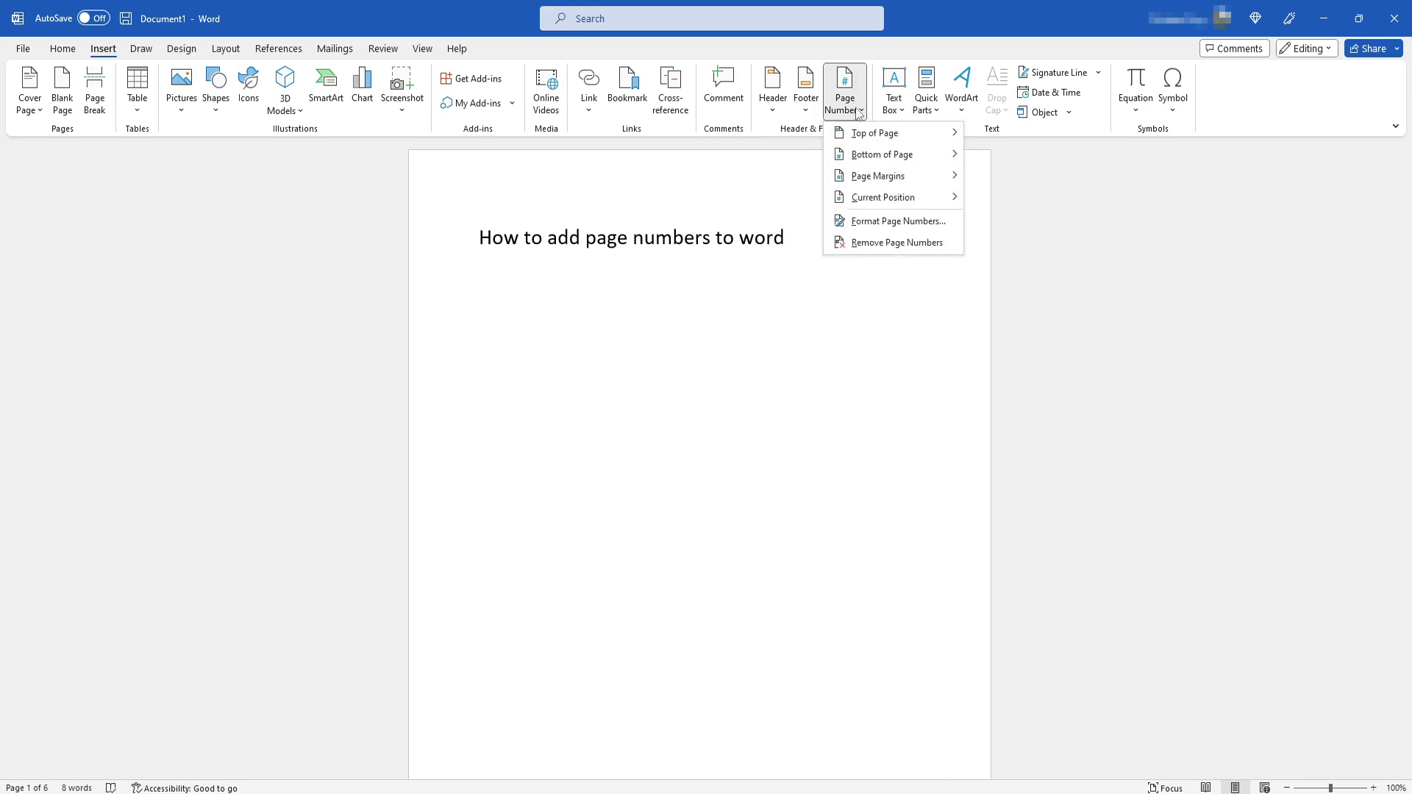
pyautogui.moveTo(865, 142)
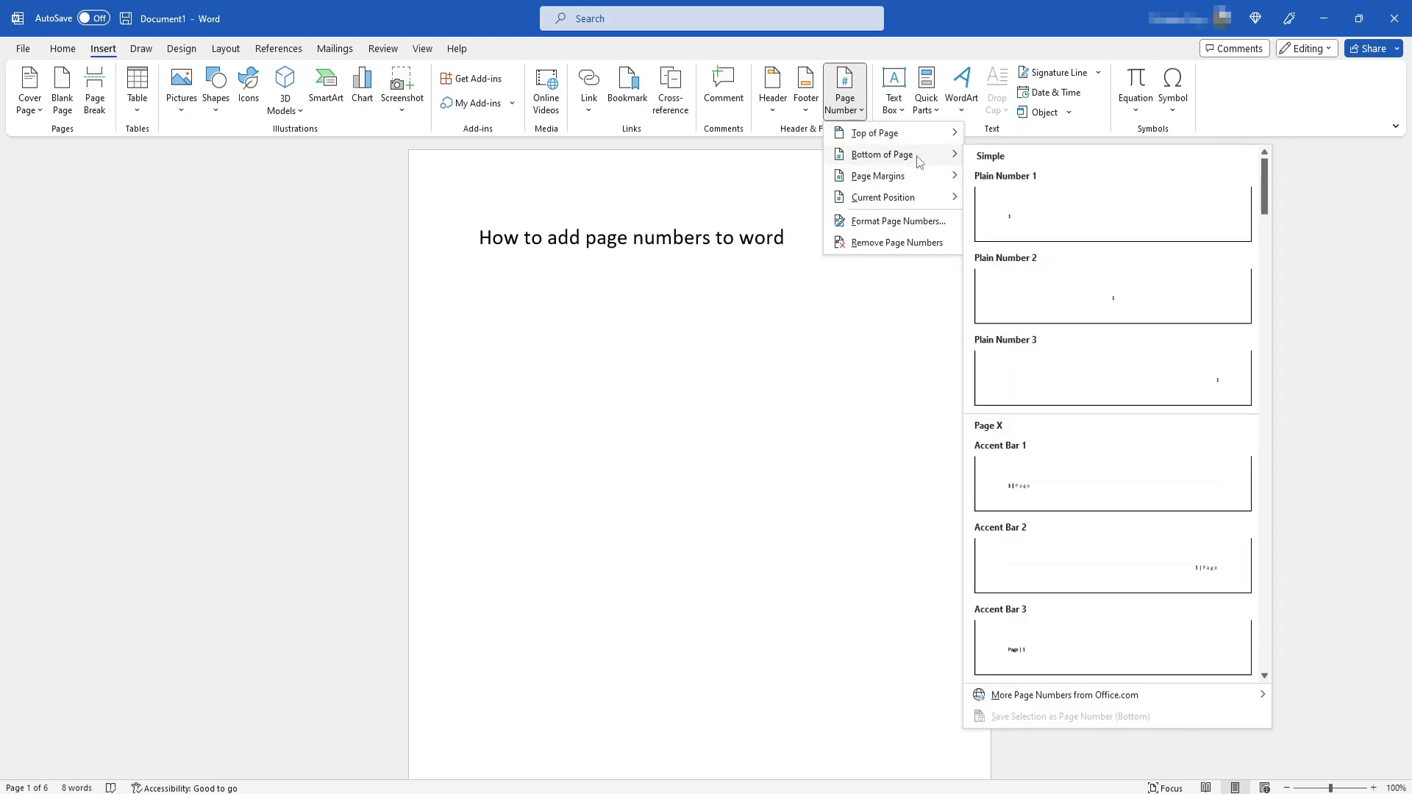
pyautogui.moveTo(919, 180)
pyautogui.moveTo(922, 206)
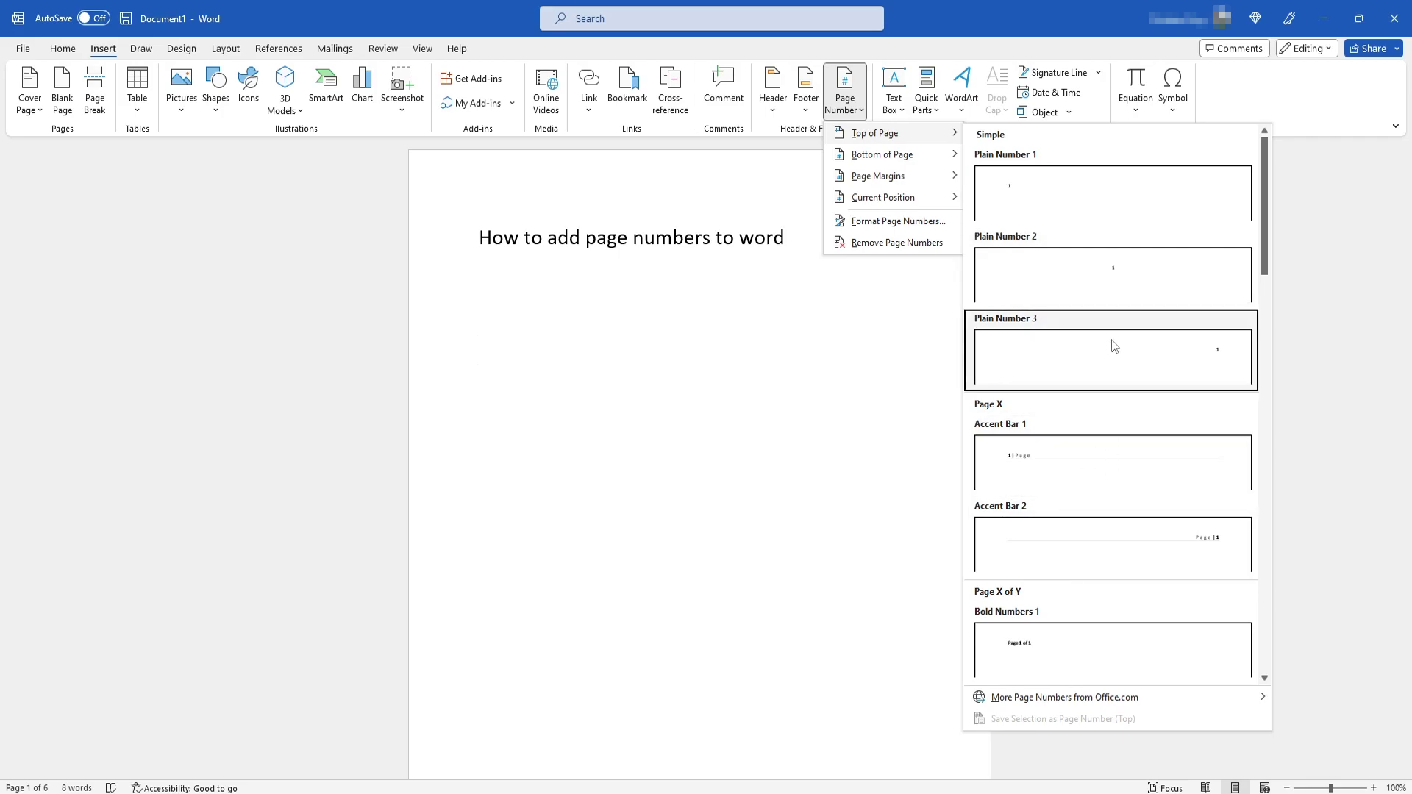
pyautogui.click(1065, 180)
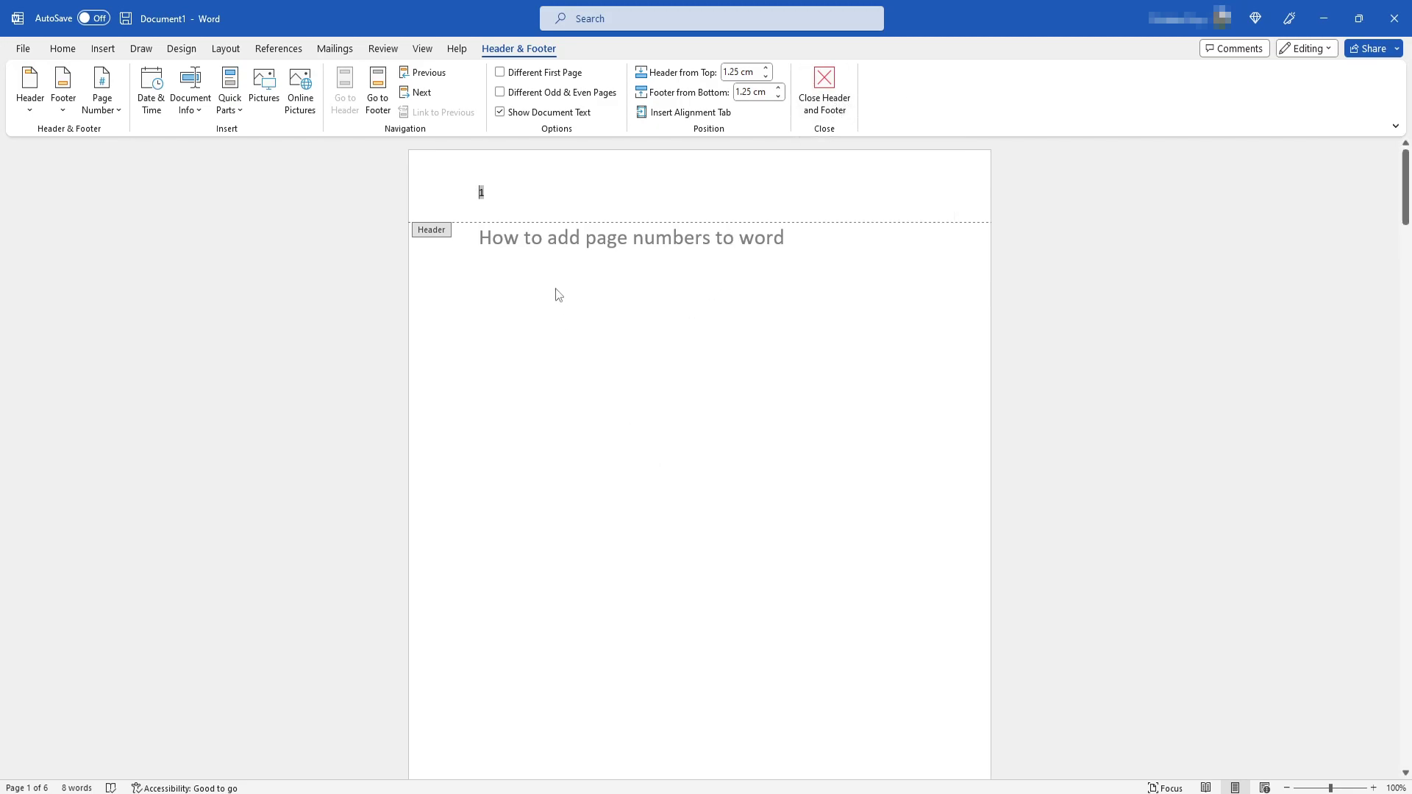
pyautogui.click(823, 96)
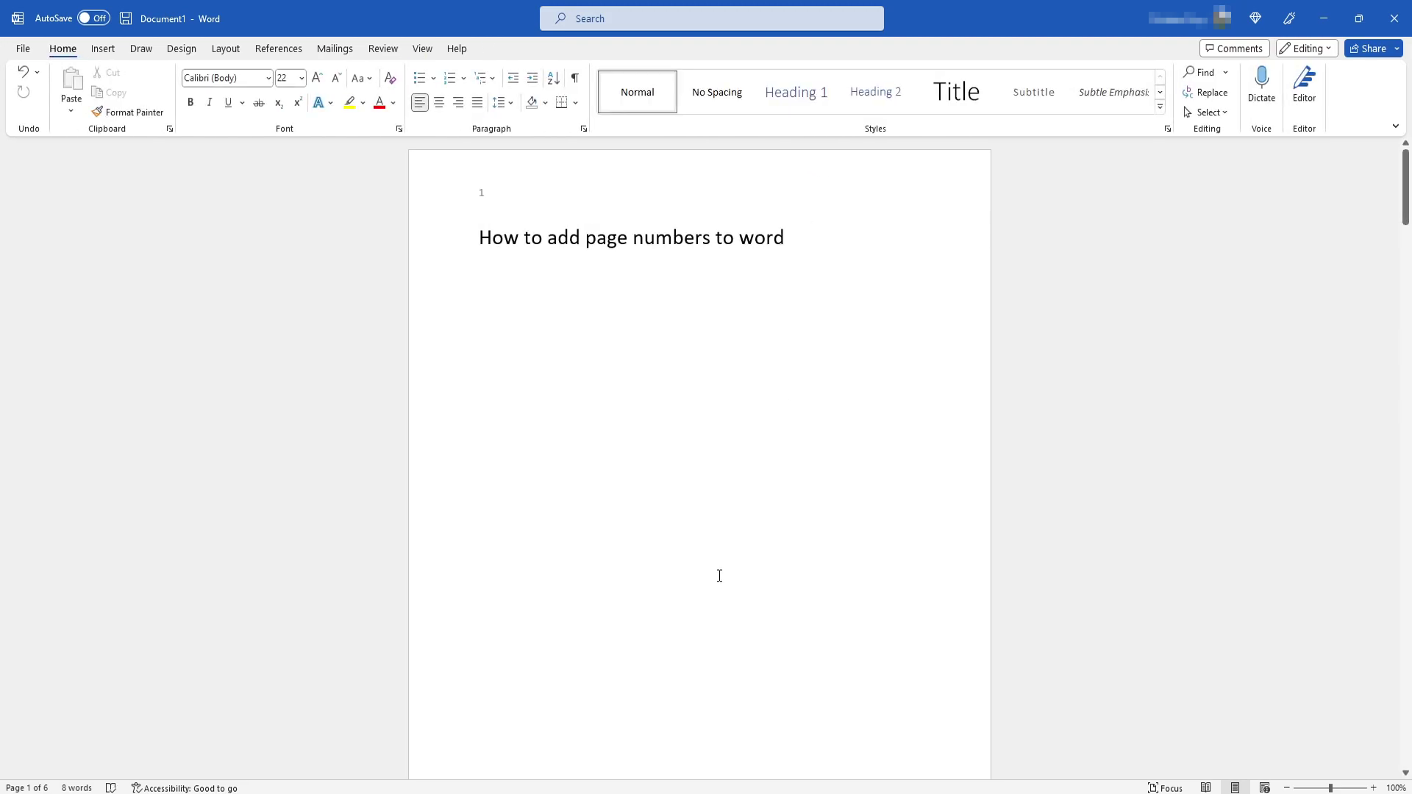
pyautogui.scroll(-10, 882, 523)
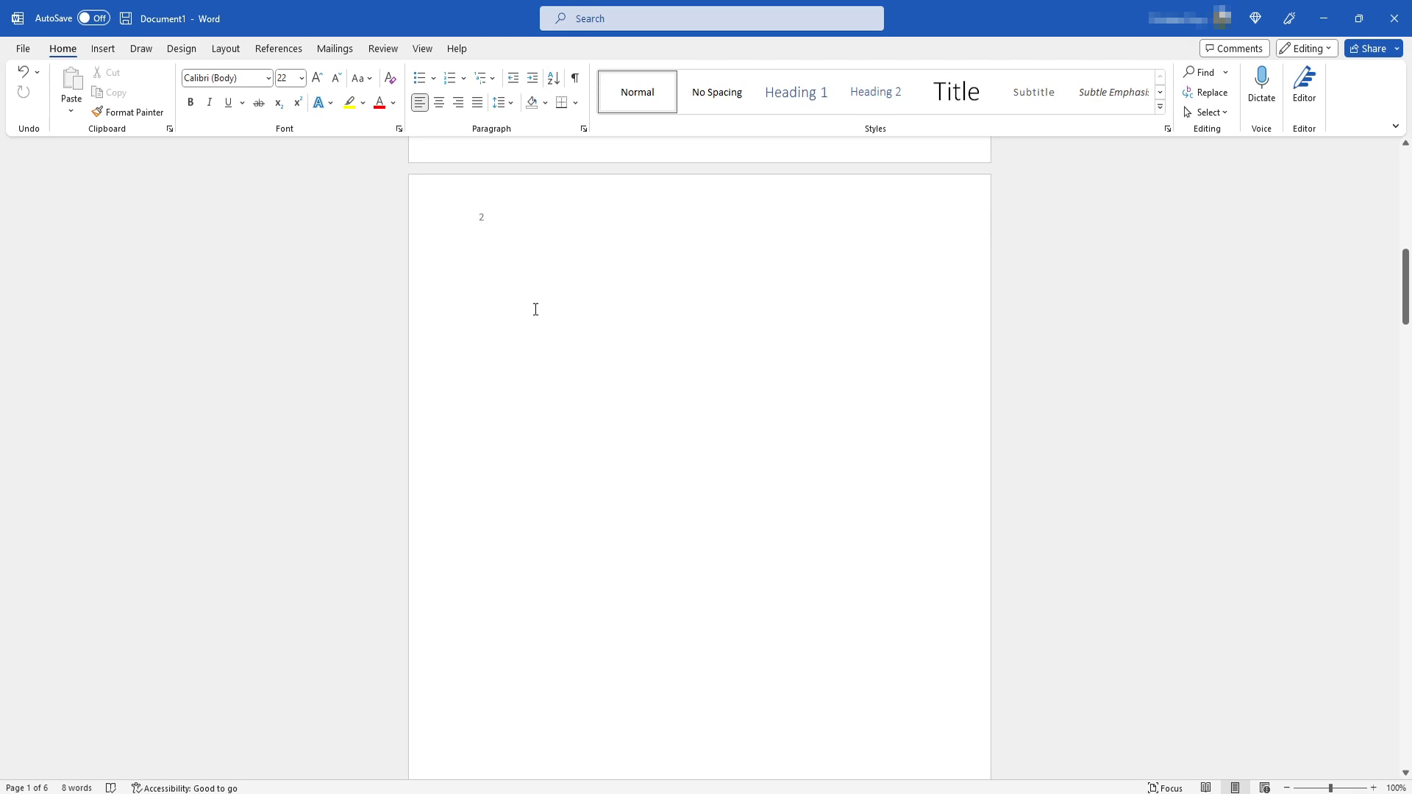
pyautogui.scroll(10, 602, 326)
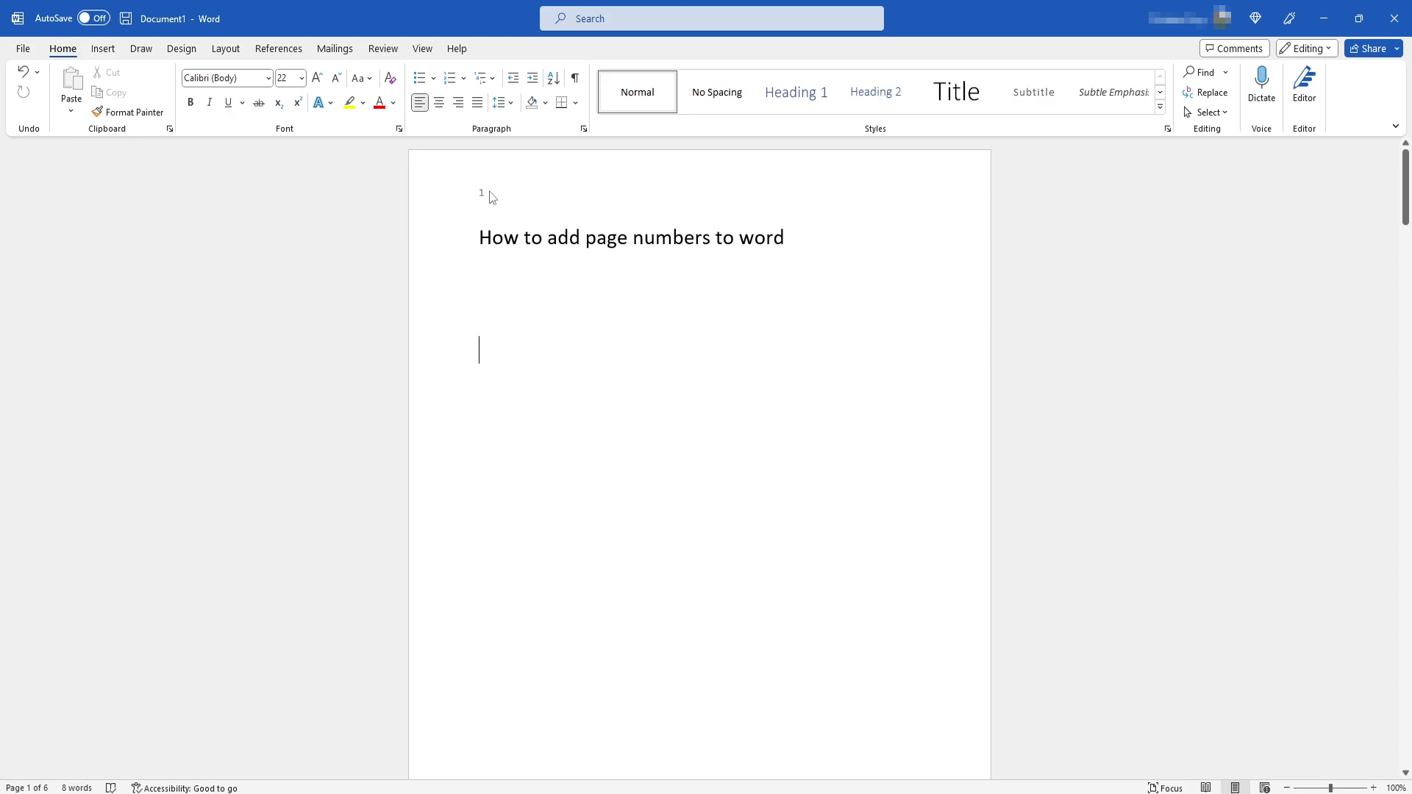
# Try the Different First Page option on the page number header, check the following pages, and turn it off again
pyautogui.doubleClick(483, 192)
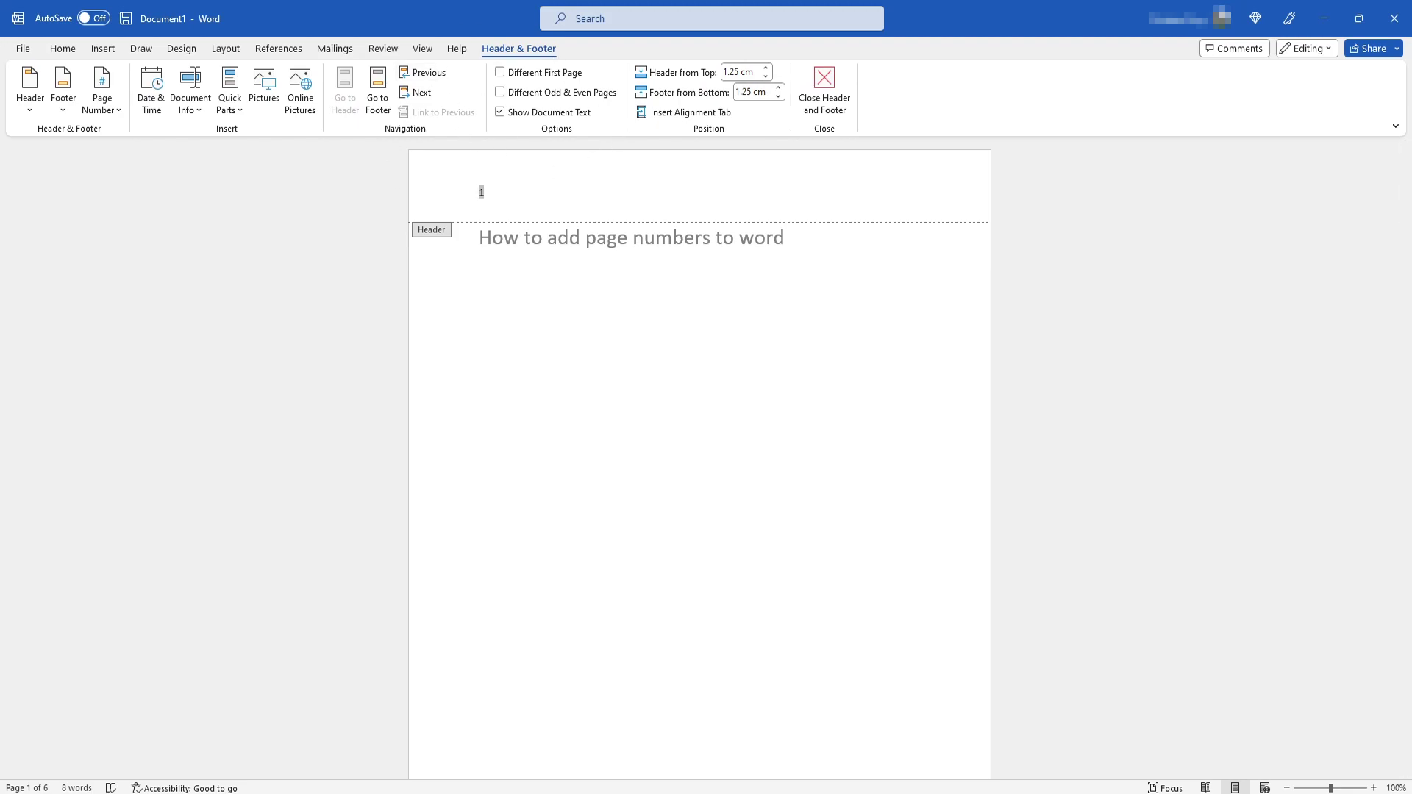
pyautogui.click(517, 75)
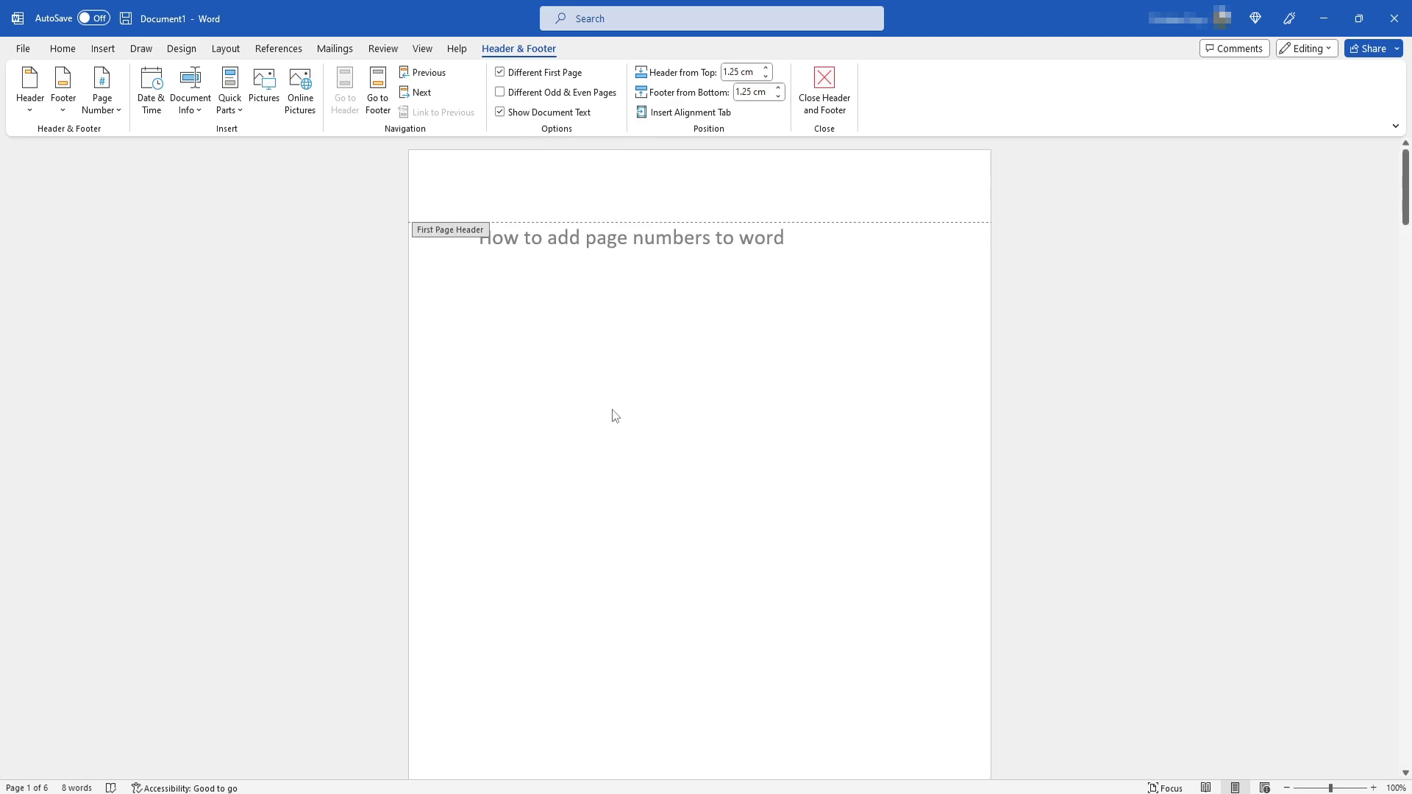
pyautogui.scroll(-10, 615, 397)
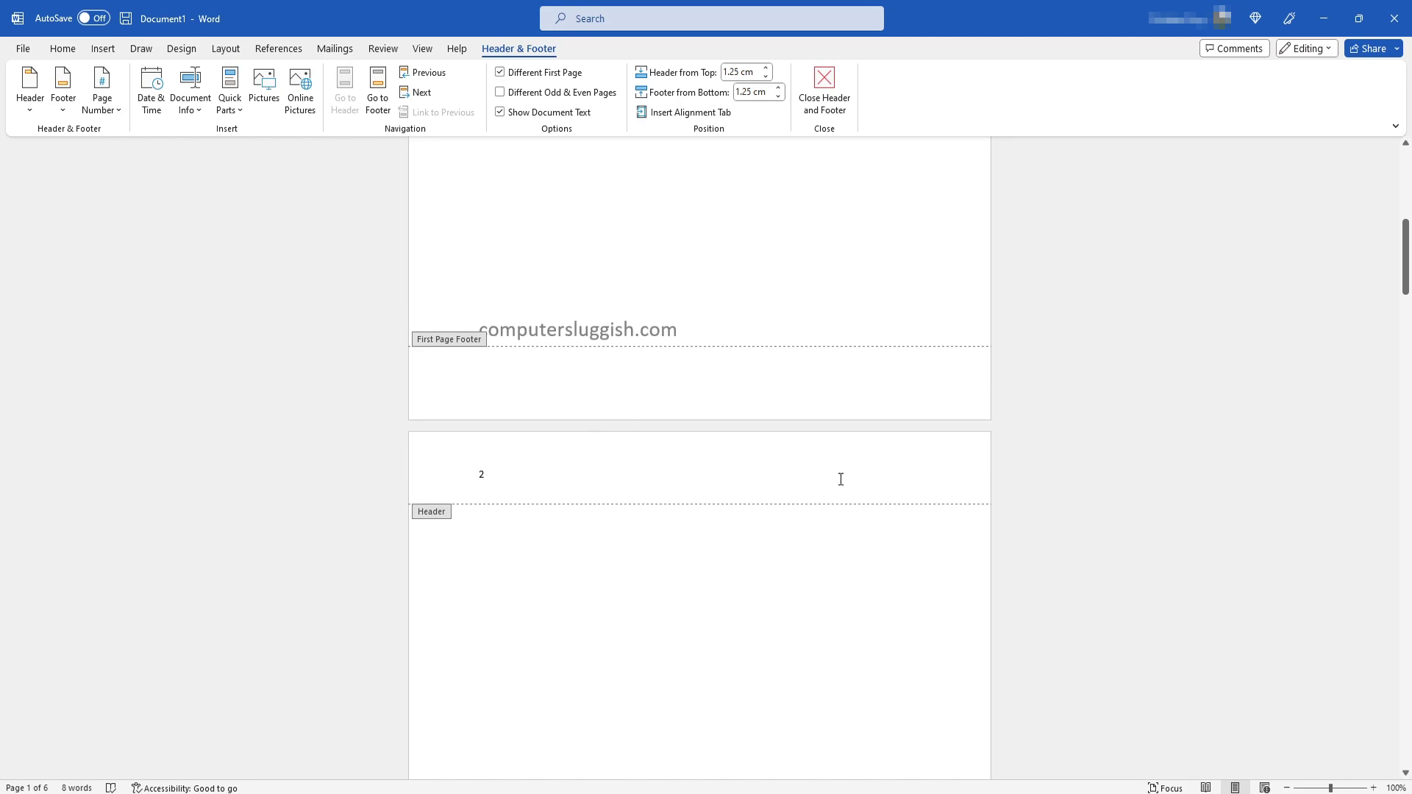
pyautogui.scroll(-2, 808, 456)
pyautogui.scroll(-10, 456, 465)
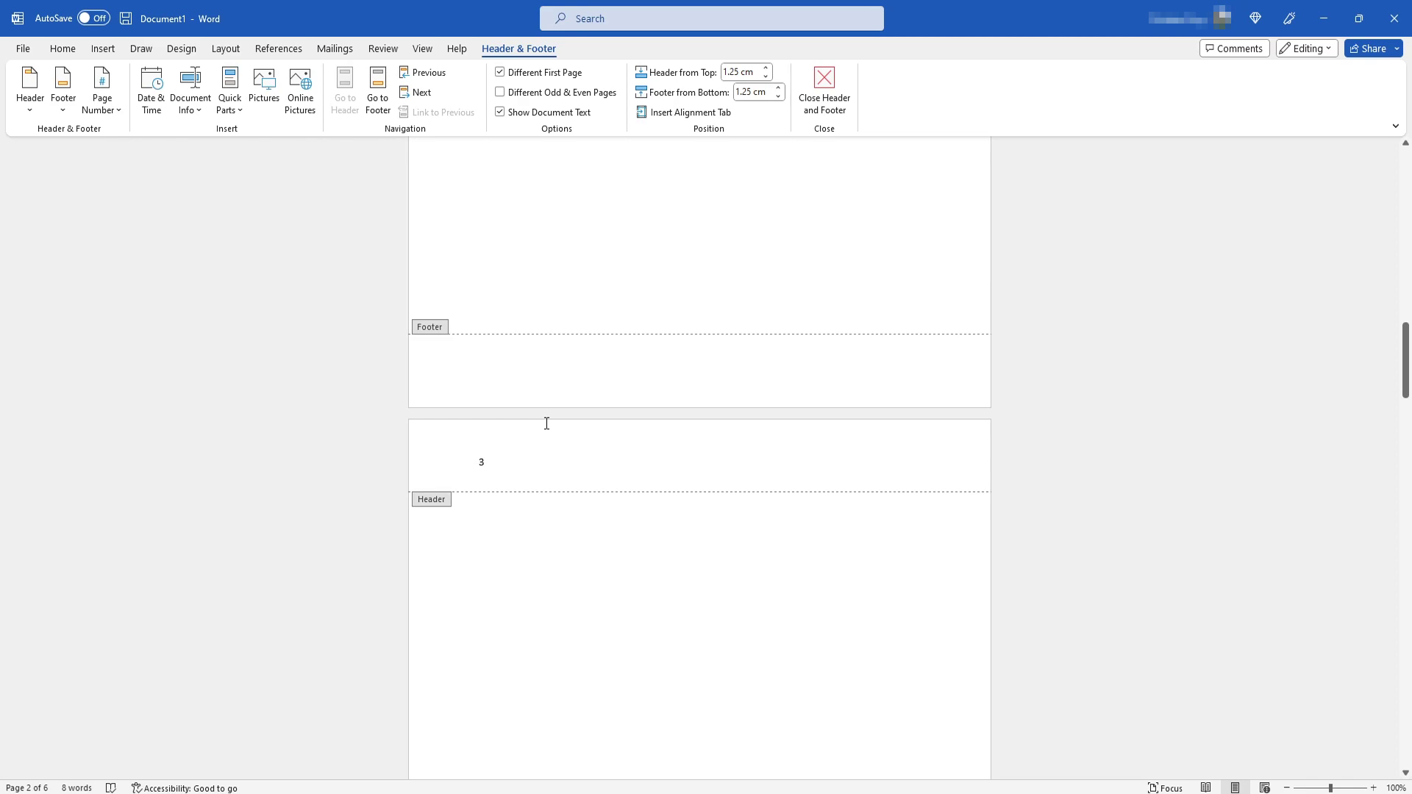
pyautogui.scroll(15, 545, 422)
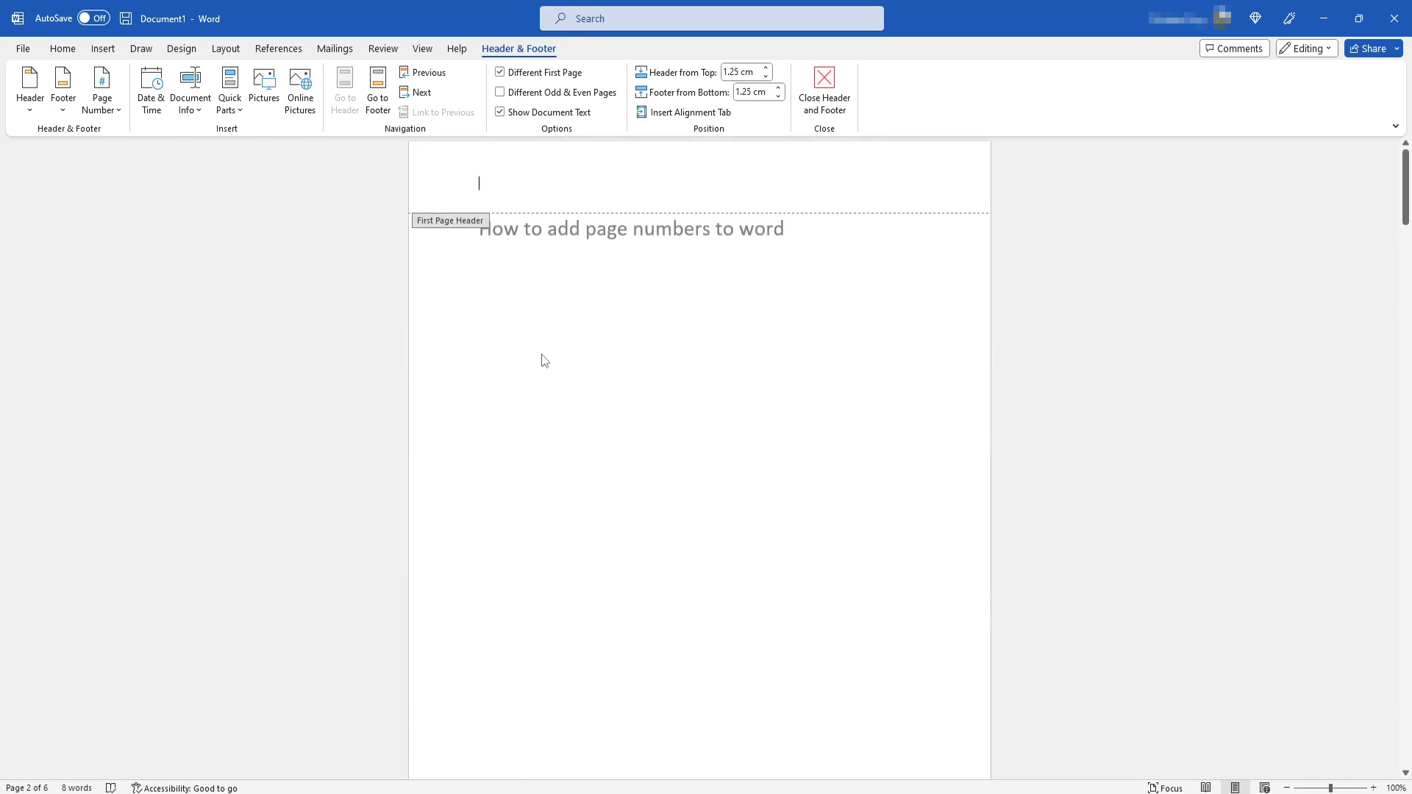
pyautogui.click(530, 72)
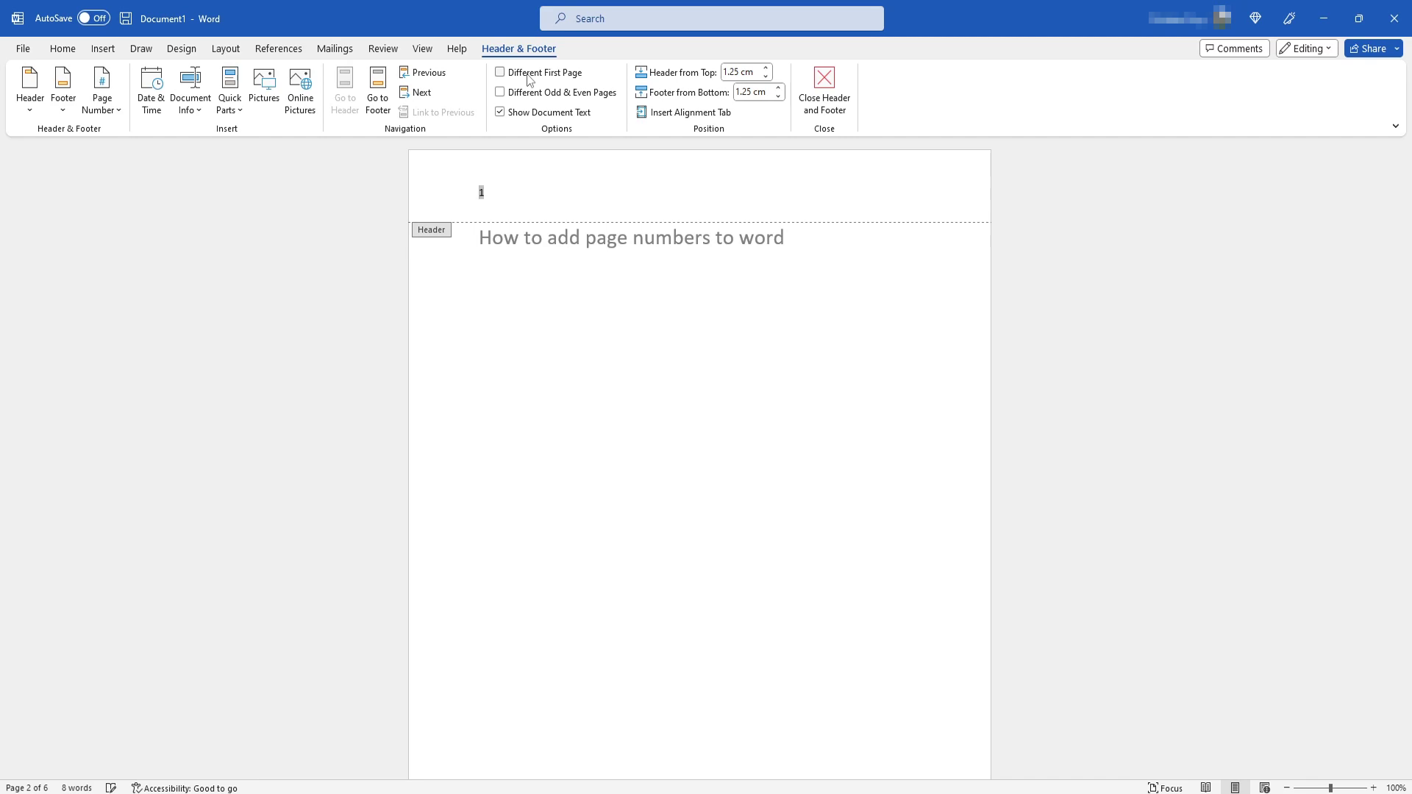
# Try the Different Odd & Even Pages option, check the headers of the first three pages, and turn it off again
pyautogui.click(562, 96)
pyautogui.scroll(-8, 721, 390)
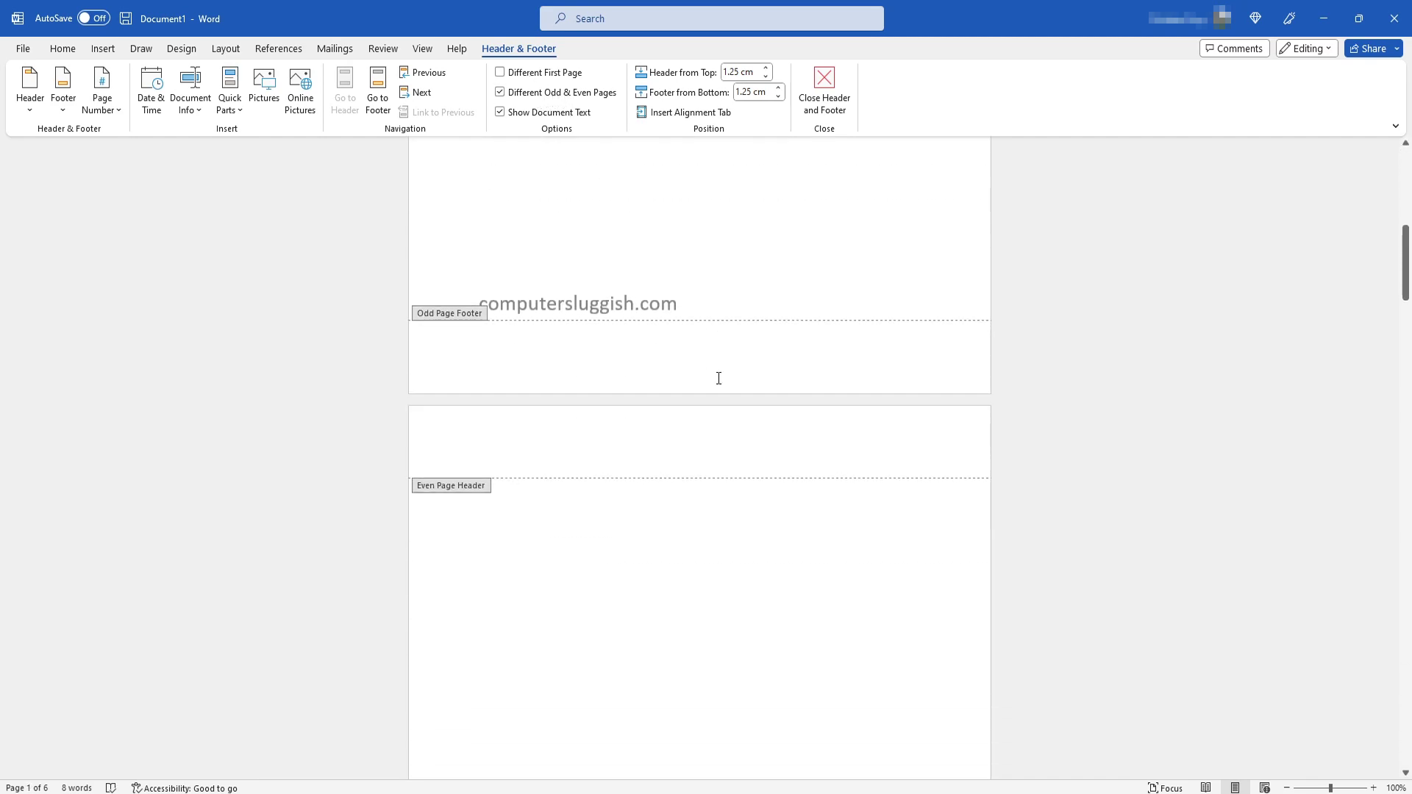
pyautogui.scroll(-2, 718, 378)
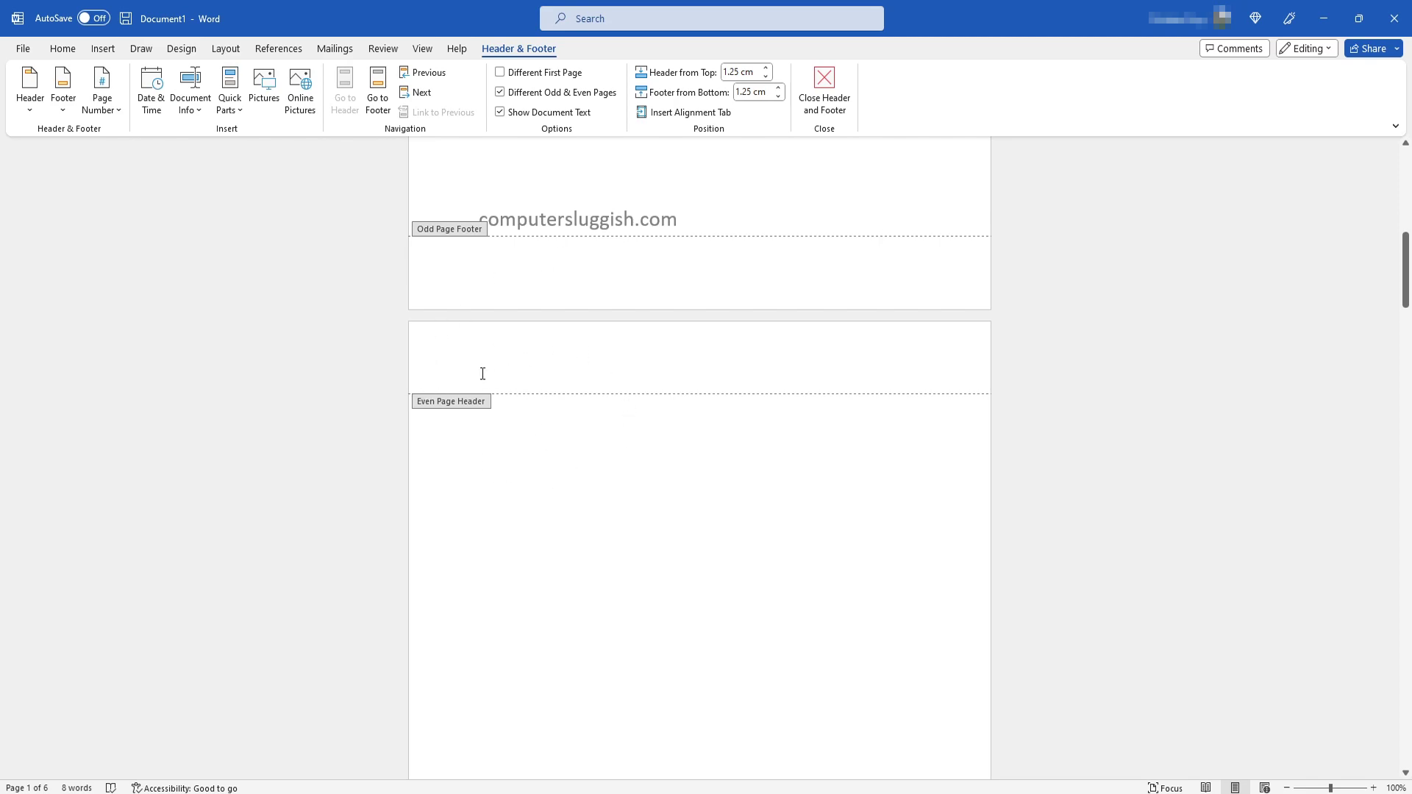
pyautogui.scroll(-20, 478, 360)
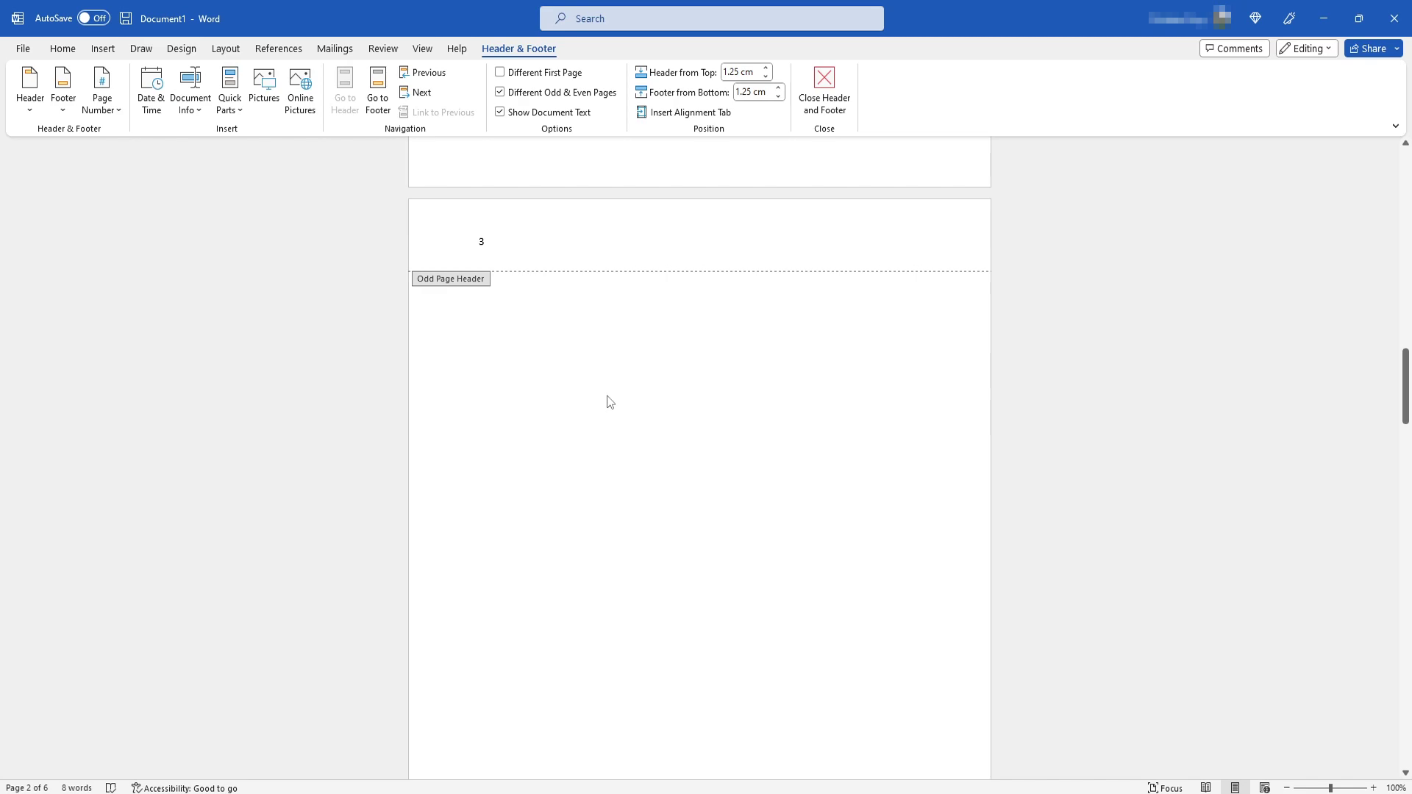
pyautogui.scroll(20, 609, 402)
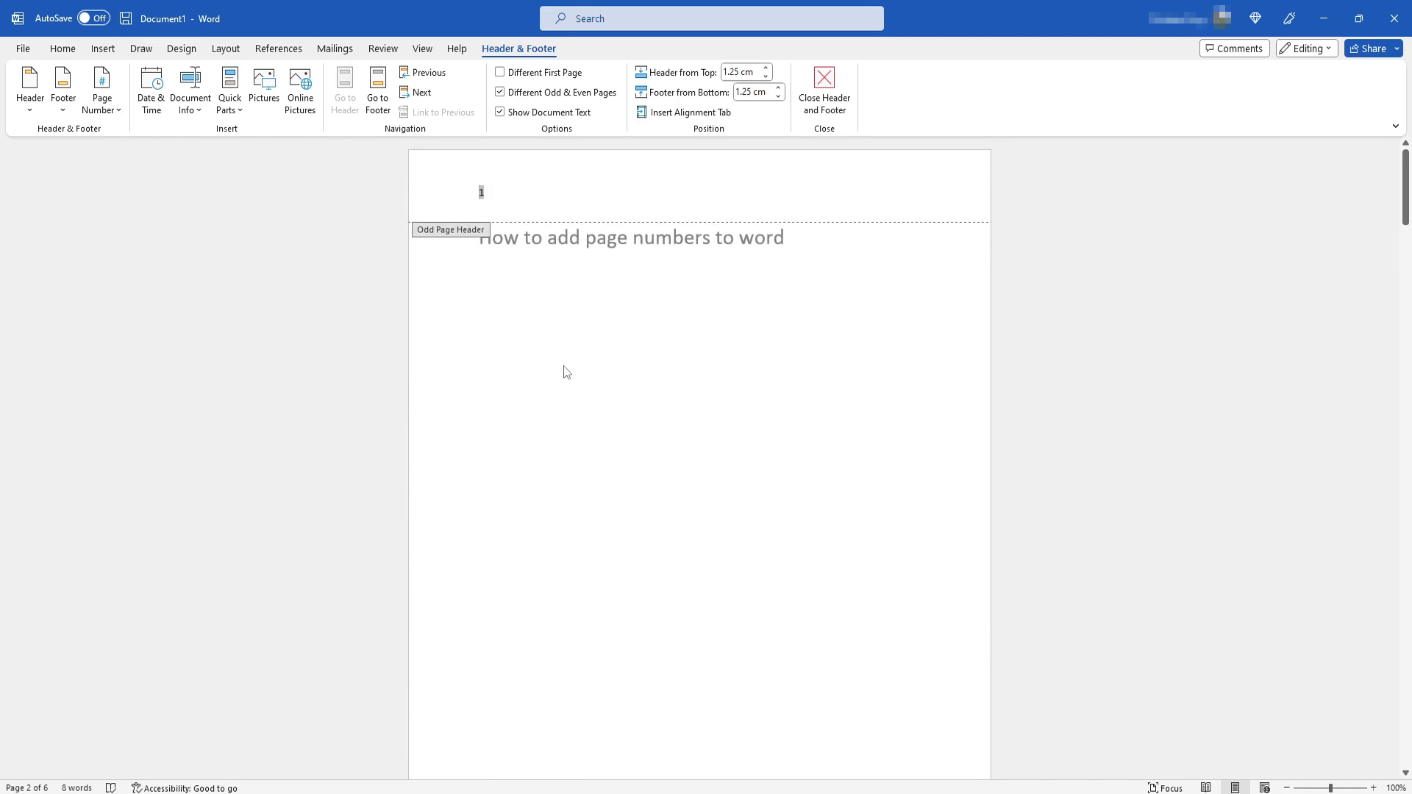
pyautogui.click(541, 94)
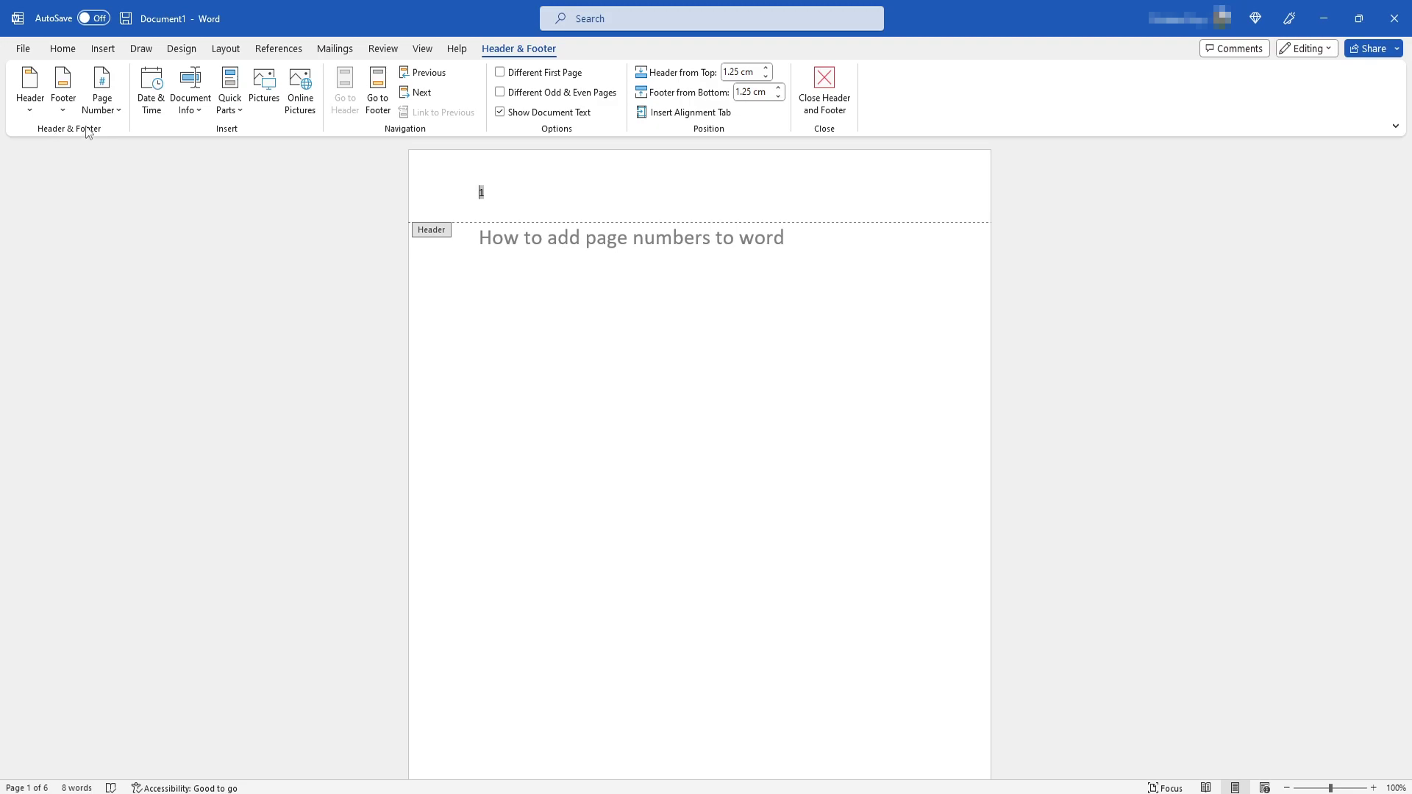
# Set the page number format to start at 0 and check the numbering on the following pages
pyautogui.click(111, 115)
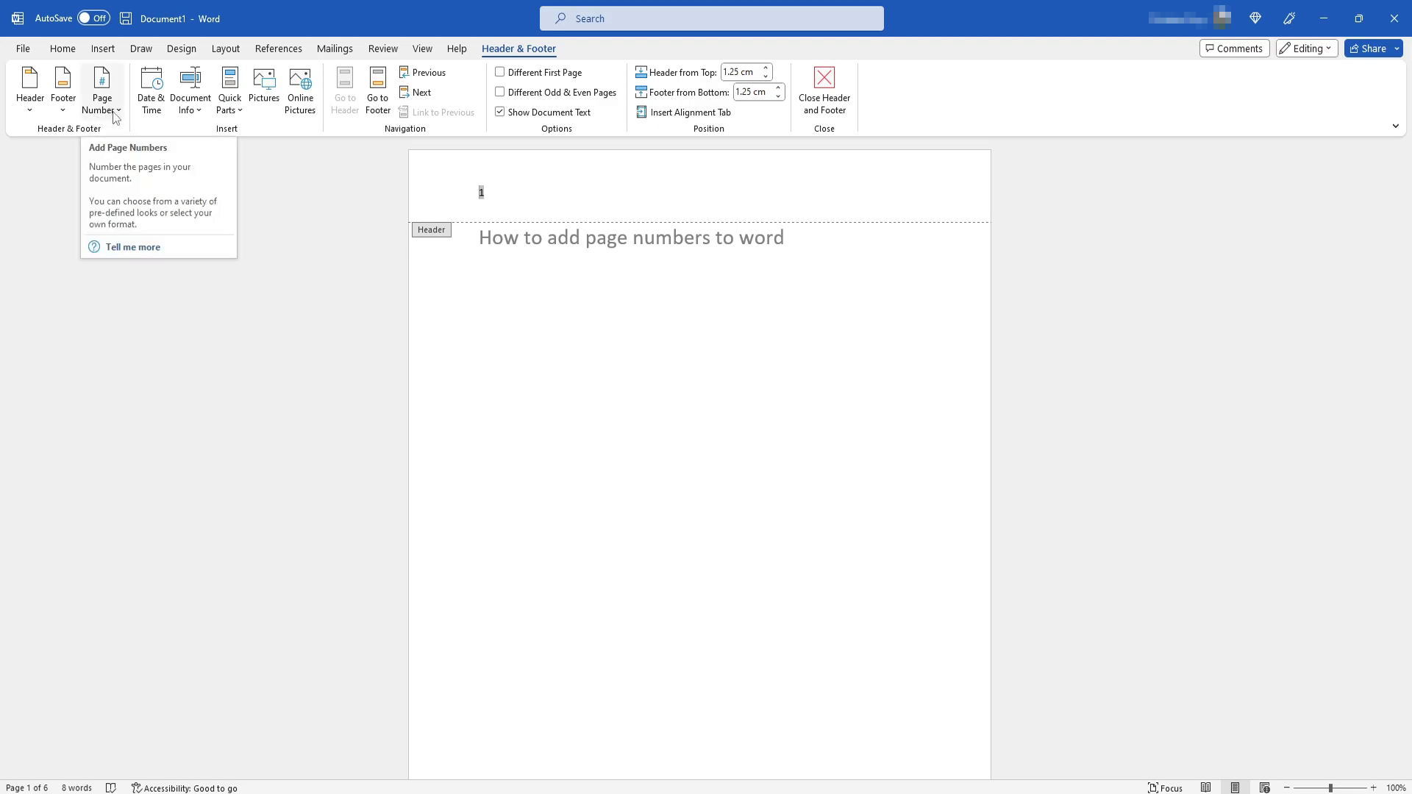
pyautogui.click(112, 116)
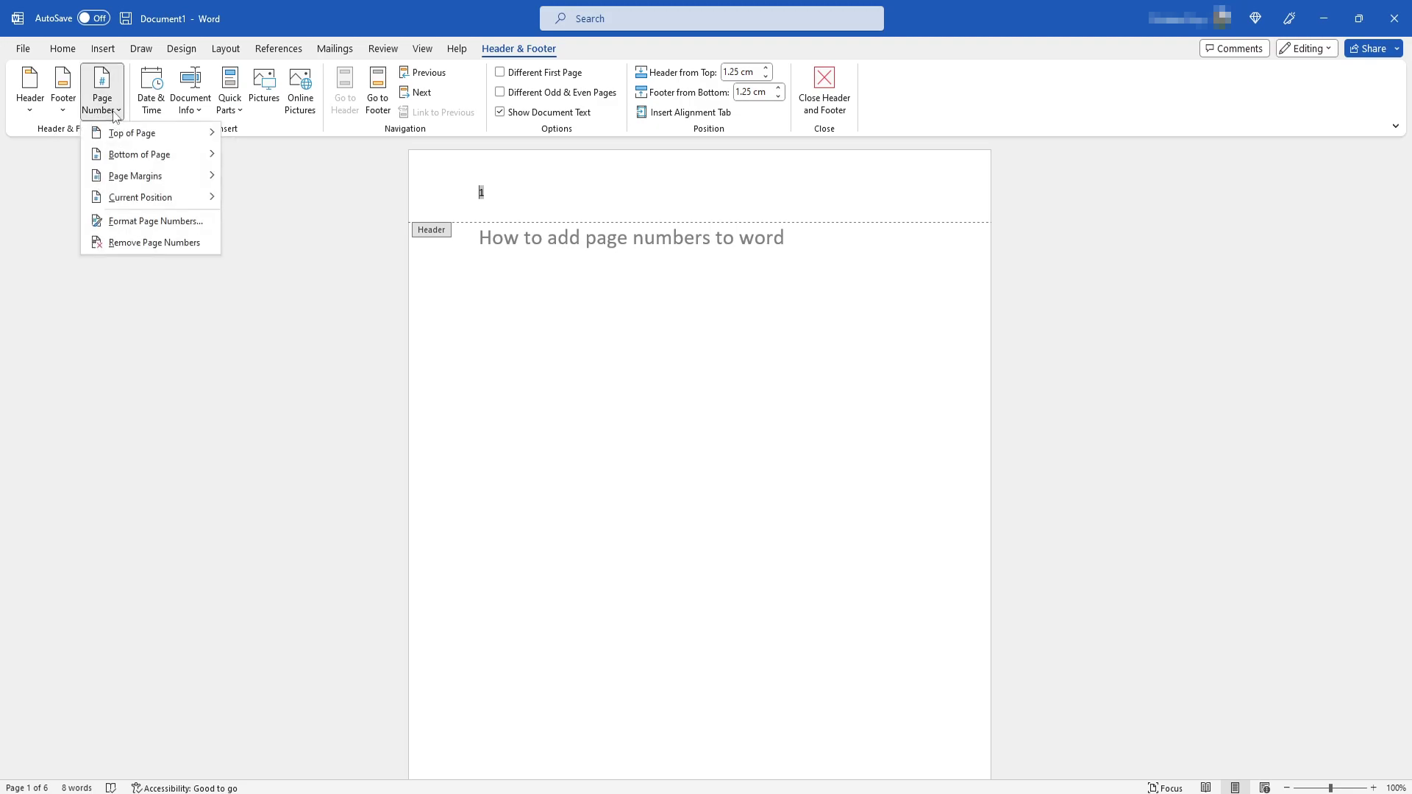
pyautogui.click(152, 222)
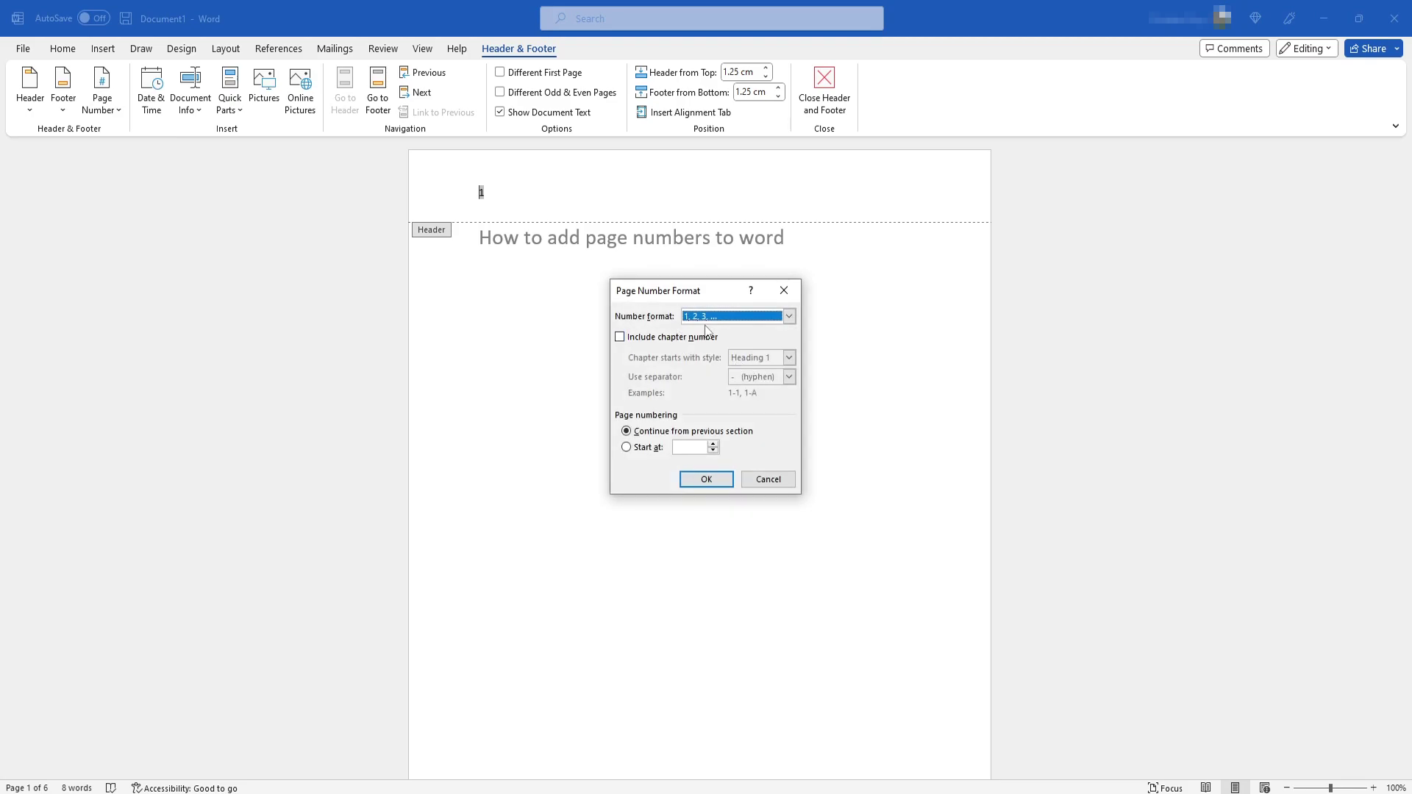
pyautogui.click(660, 447)
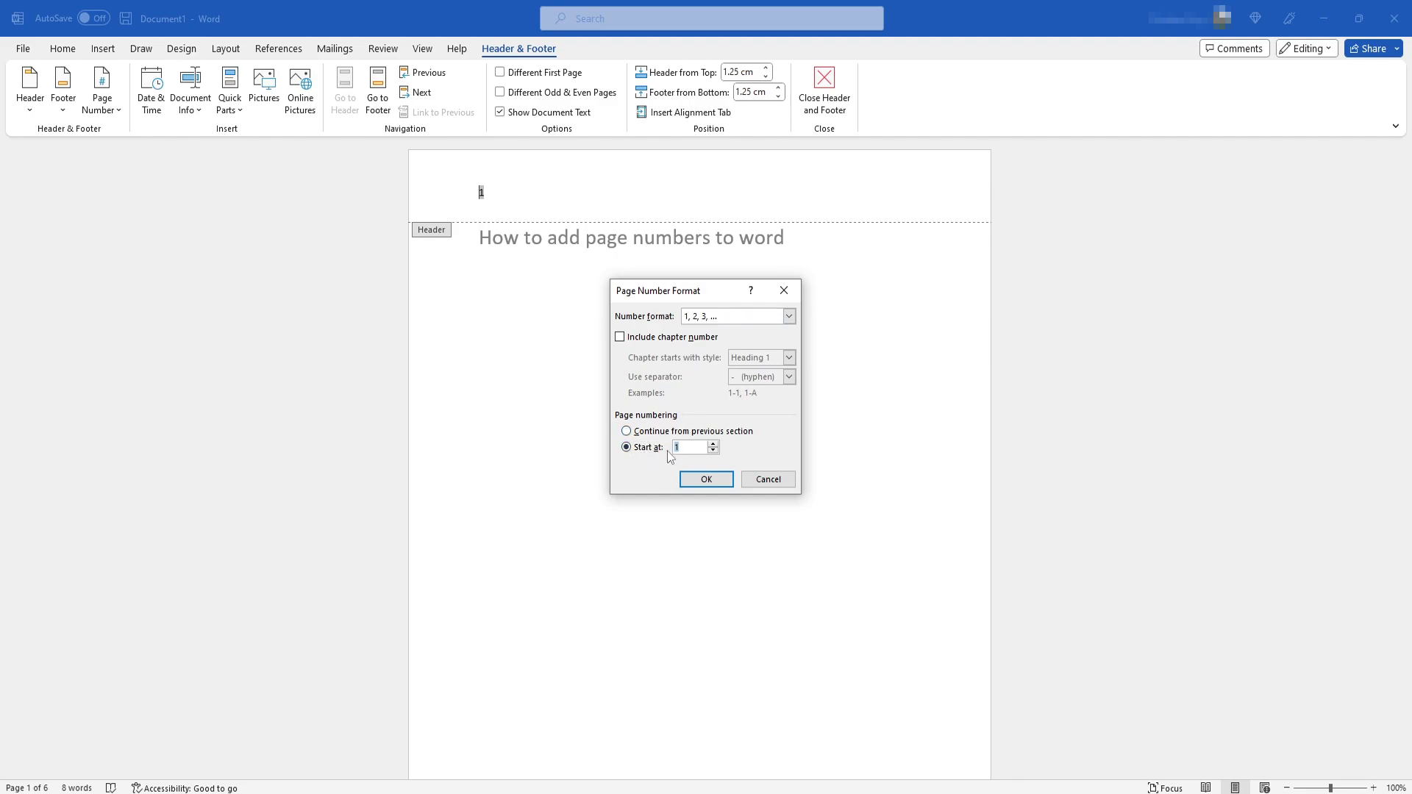
pyautogui.click(691, 482)
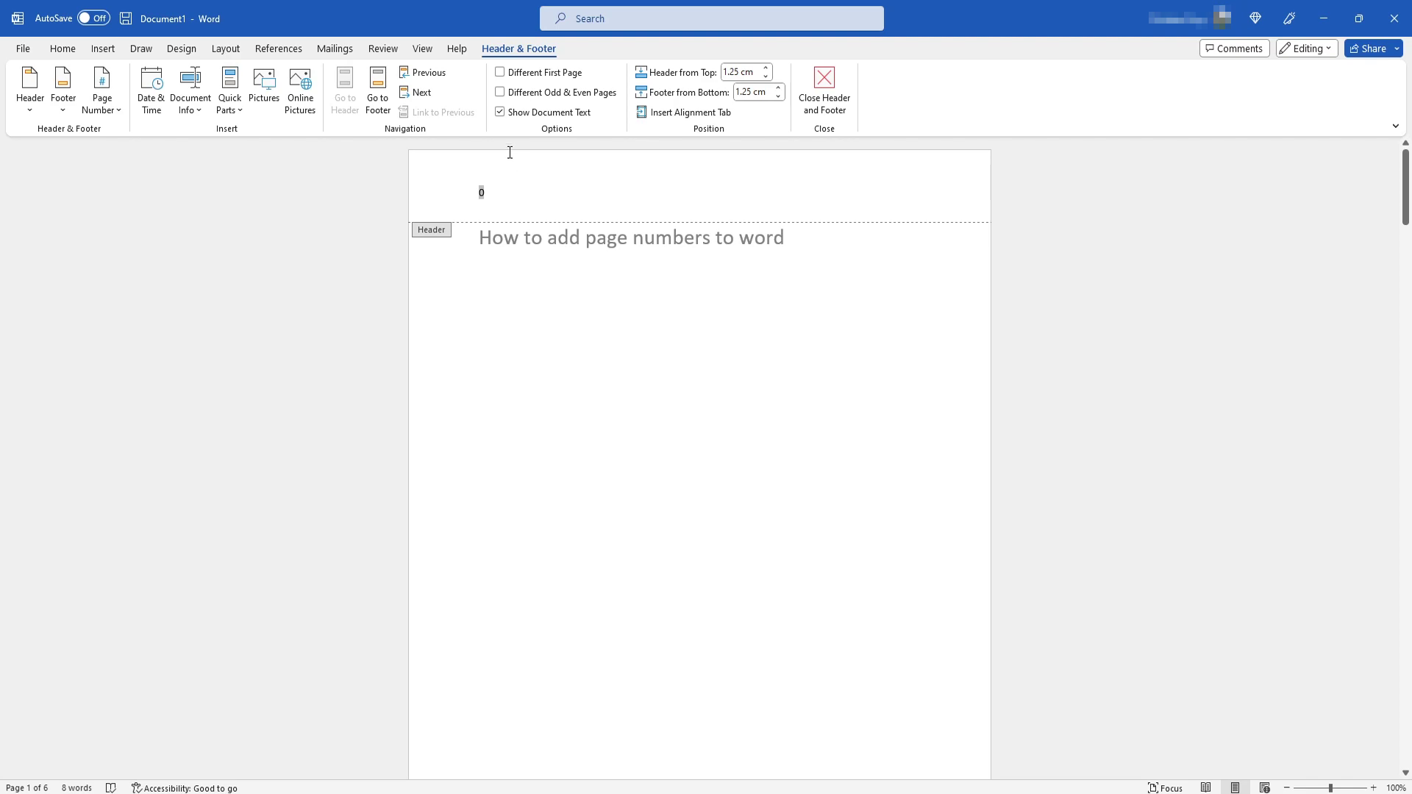
pyautogui.scroll(-15, 653, 505)
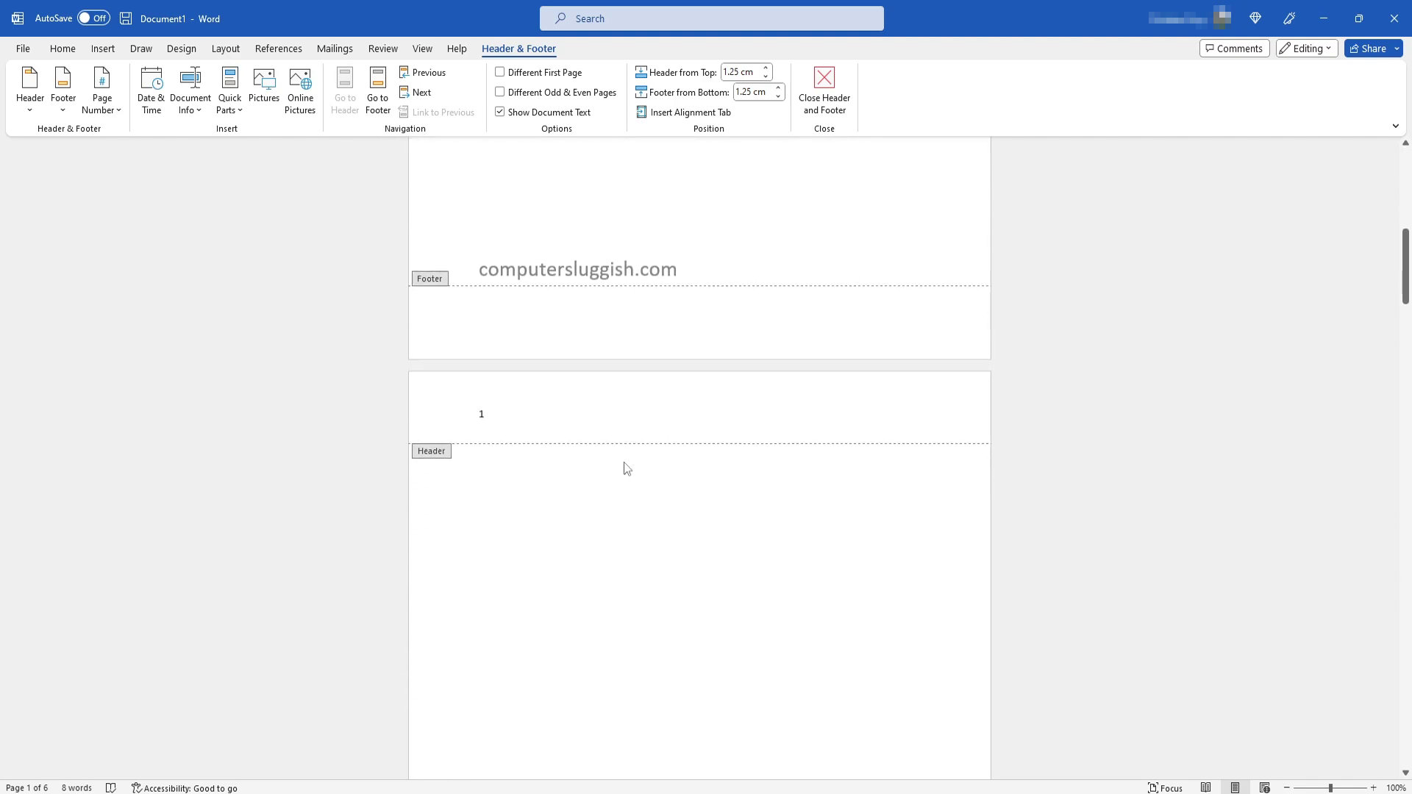
pyautogui.scroll(-12, 631, 477)
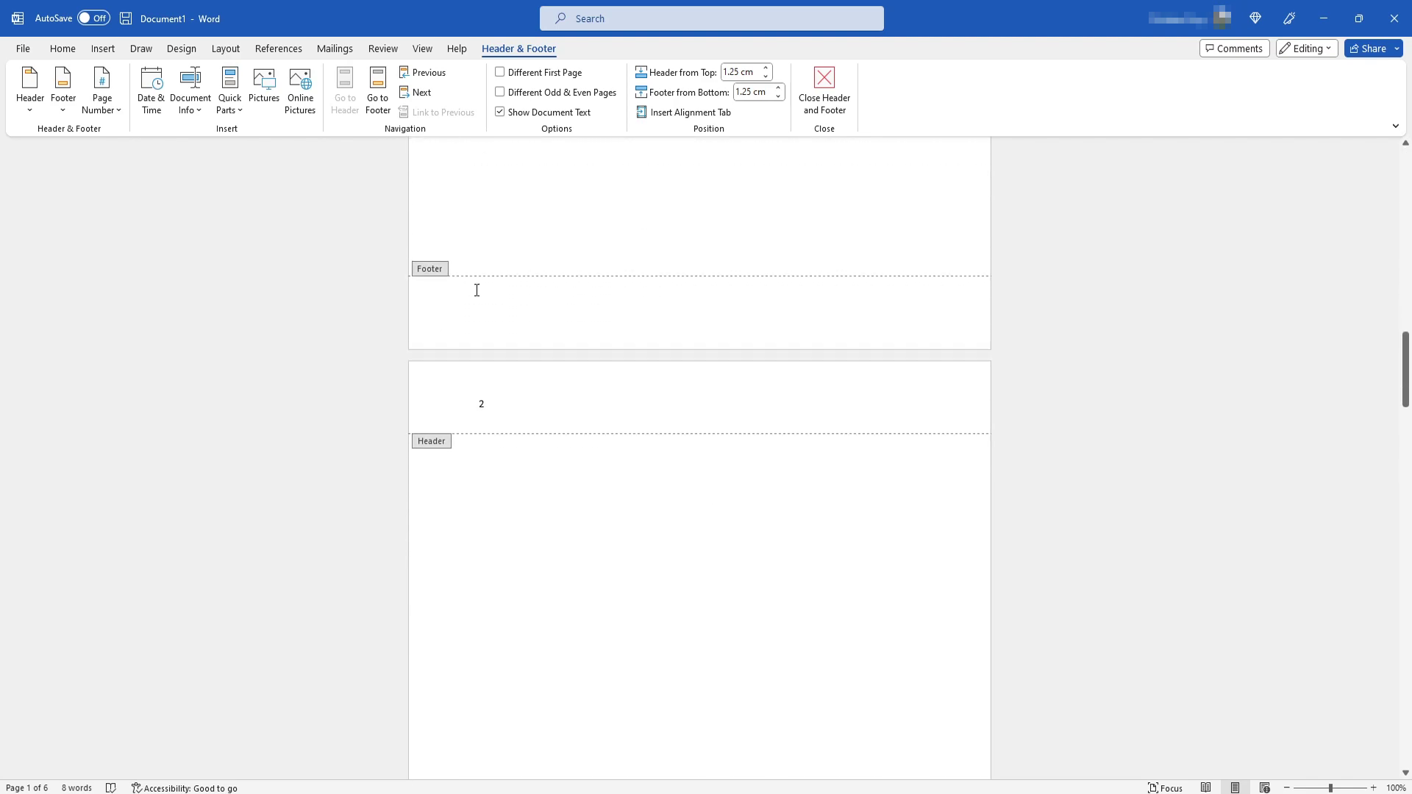
pyautogui.scroll(-12, 550, 520)
pyautogui.scroll(4, 1063, 515)
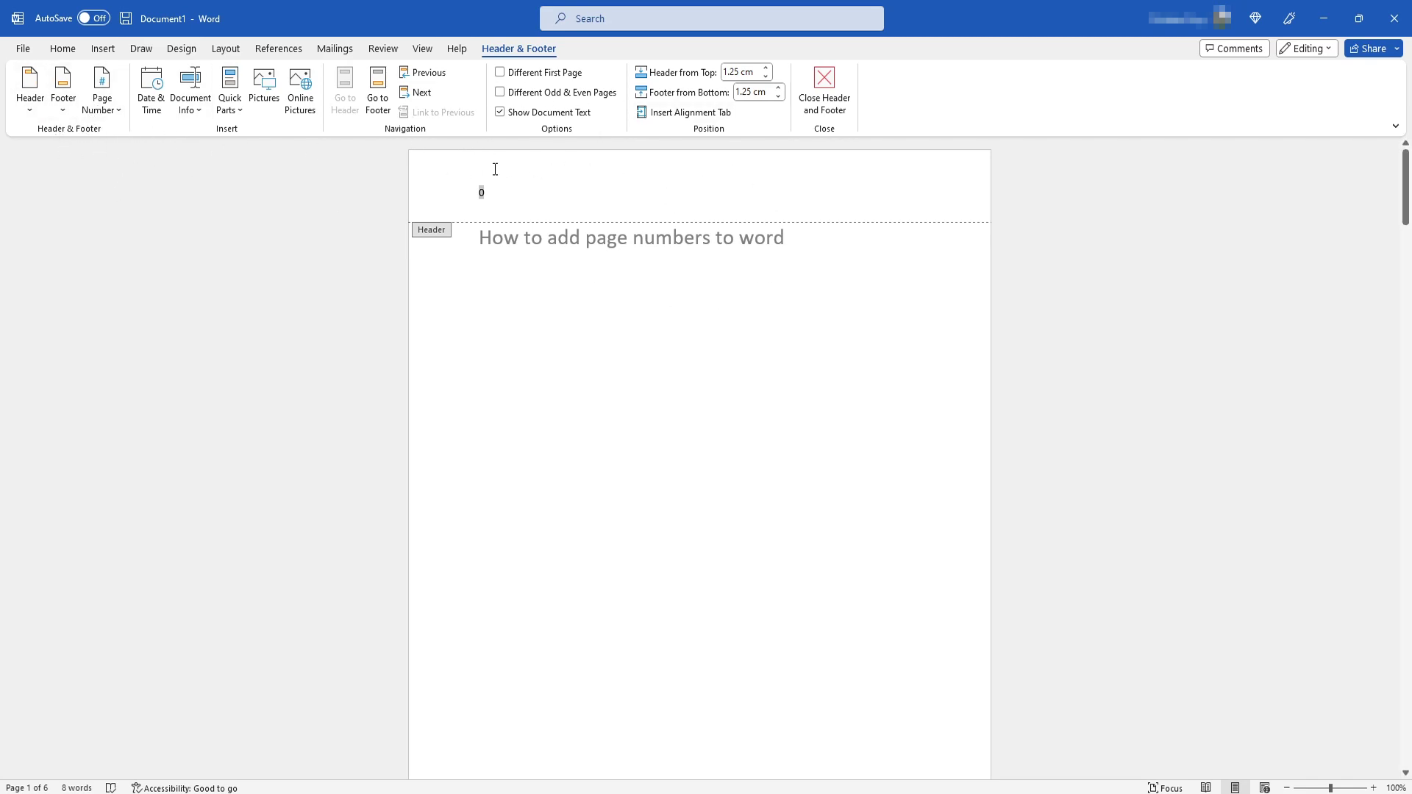
# Remove the page numbers from the document and return to the body text
pyautogui.click(102, 108)
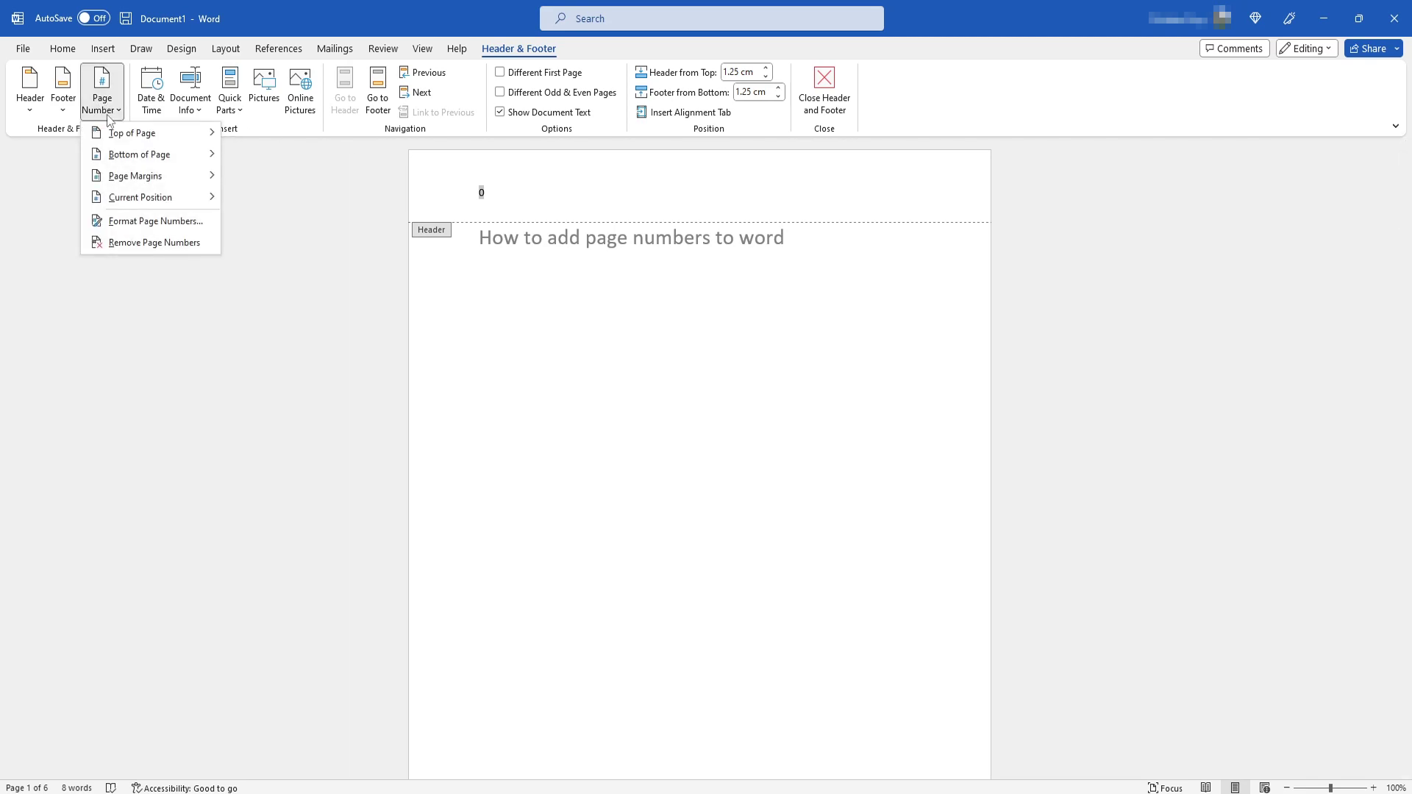
pyautogui.click(173, 247)
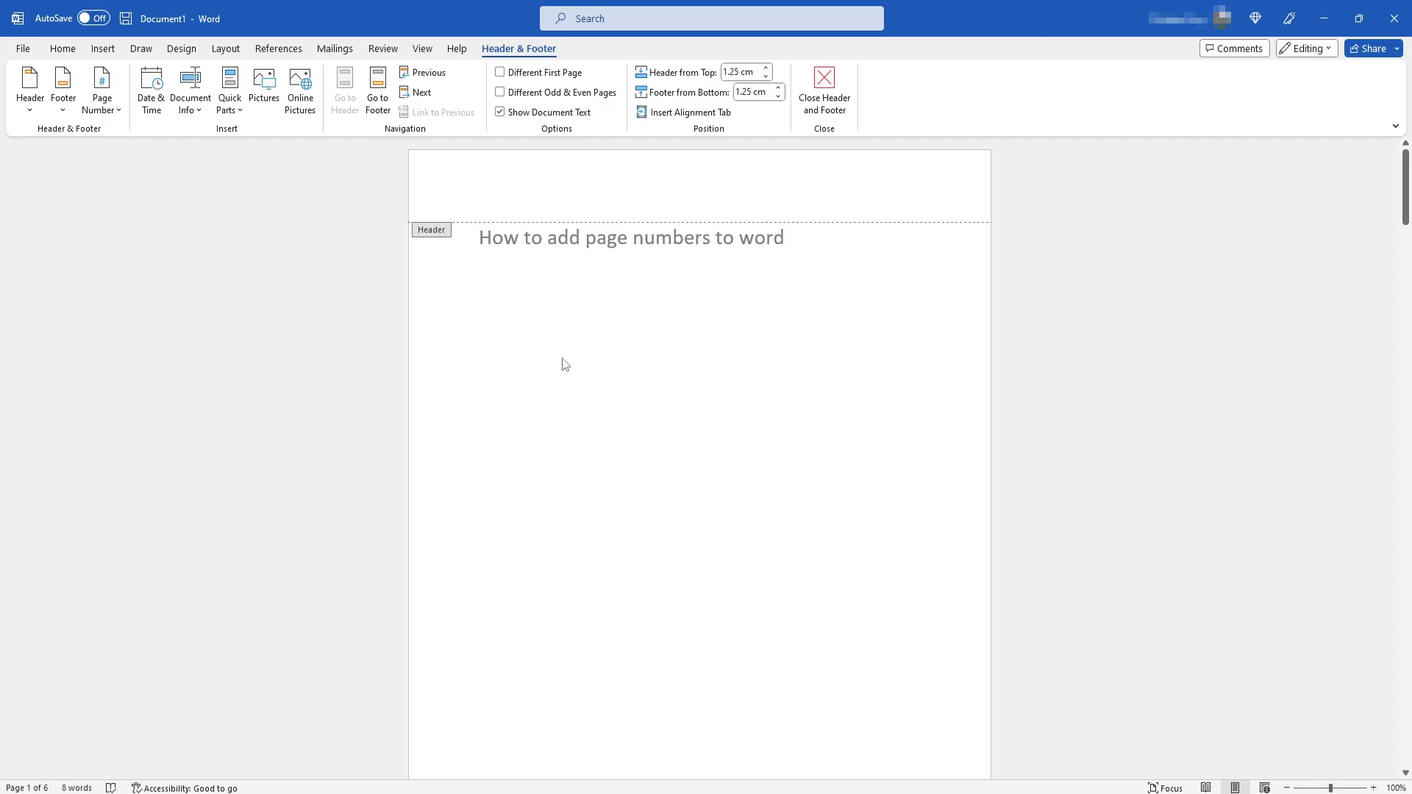
pyautogui.doubleClick(783, 411)
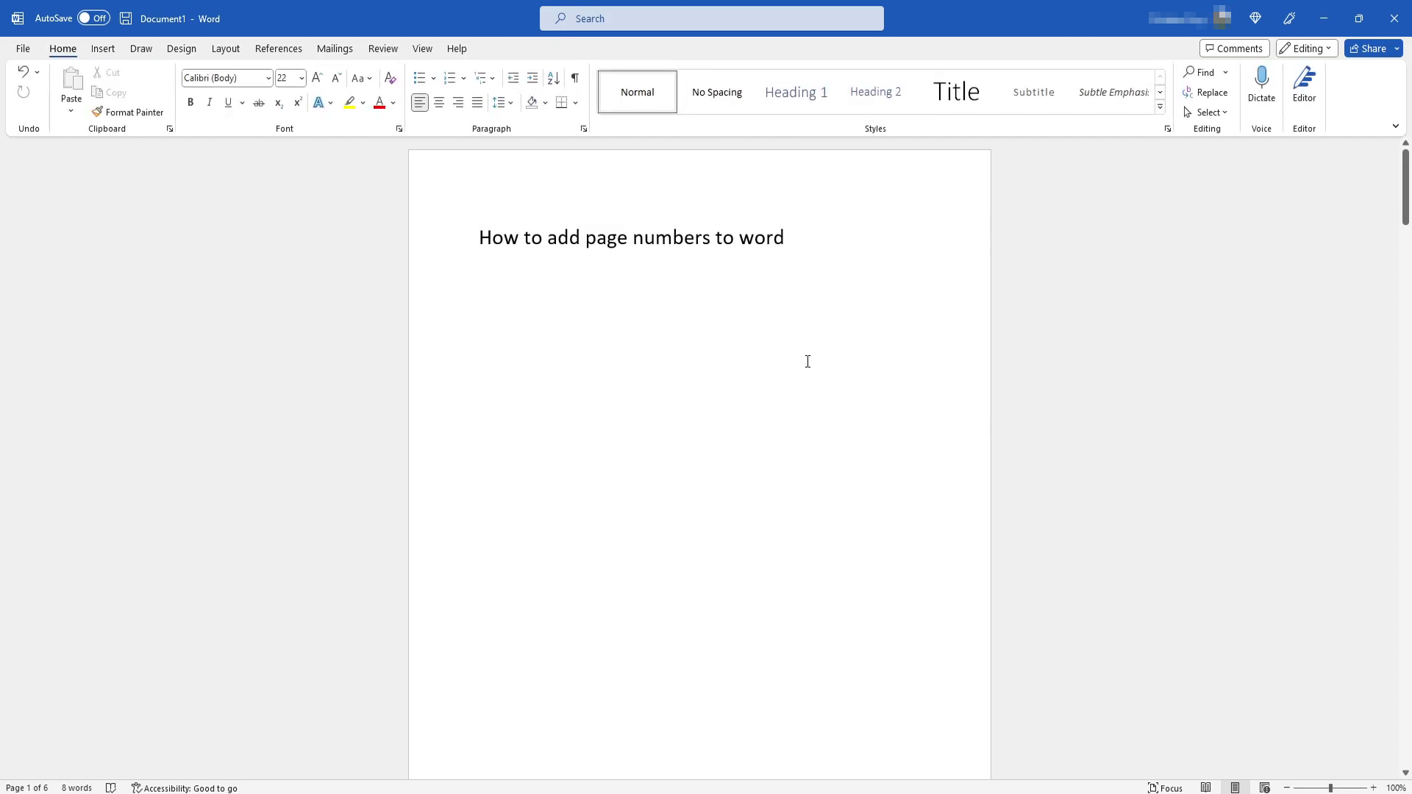
pyautogui.click(103, 48)
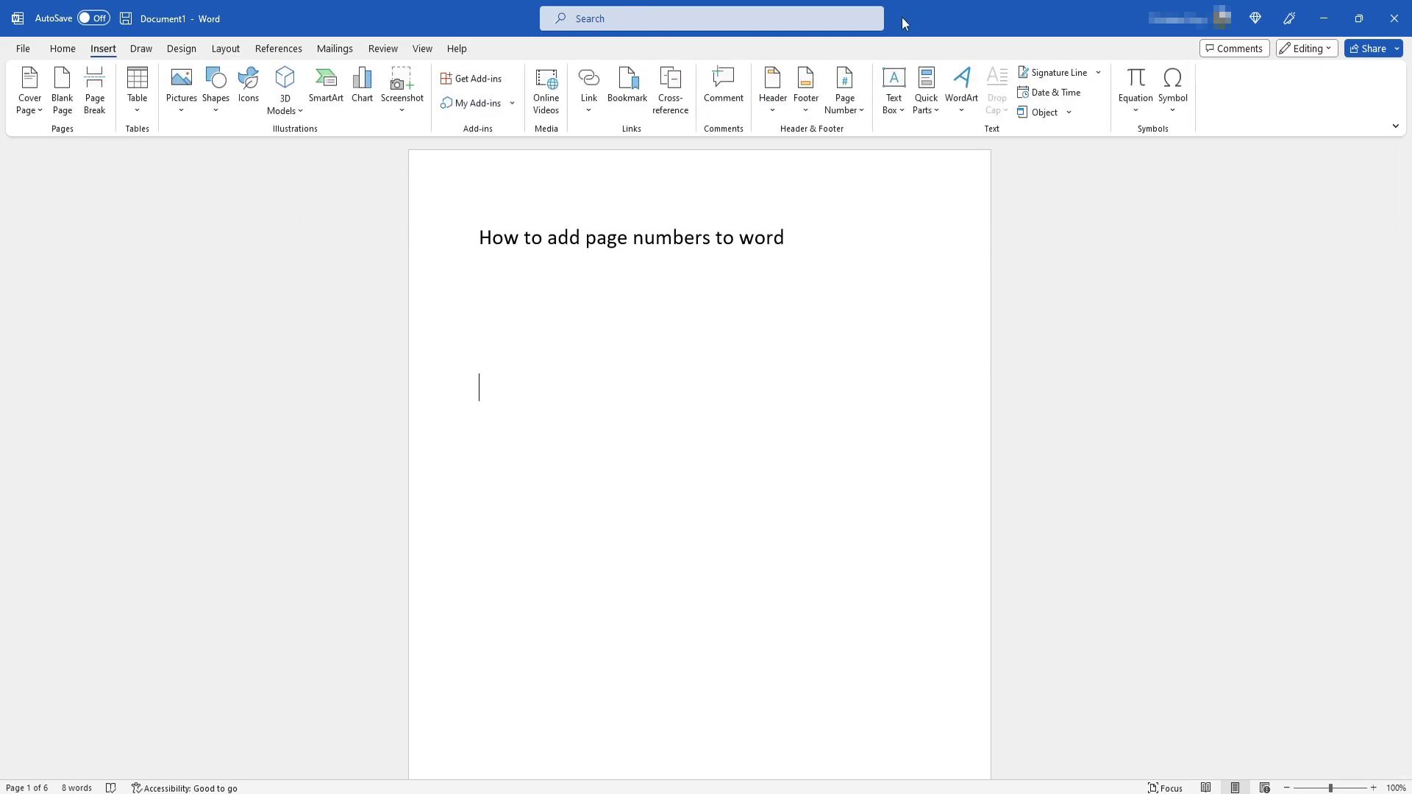
# Insert the Plain Number 1 page number at the bottom of the page and check the footers of the following pages
pyautogui.click(850, 114)
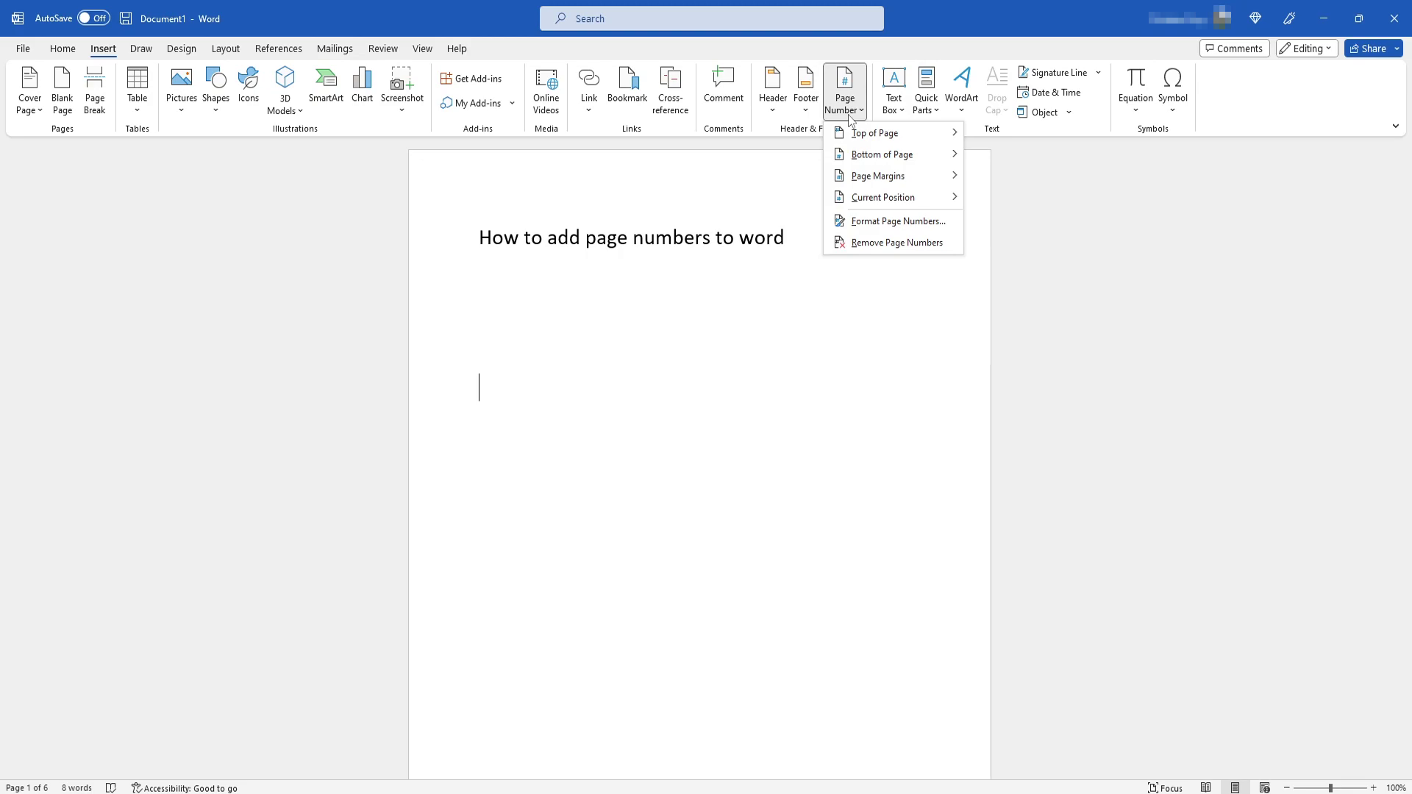
pyautogui.moveTo(881, 154)
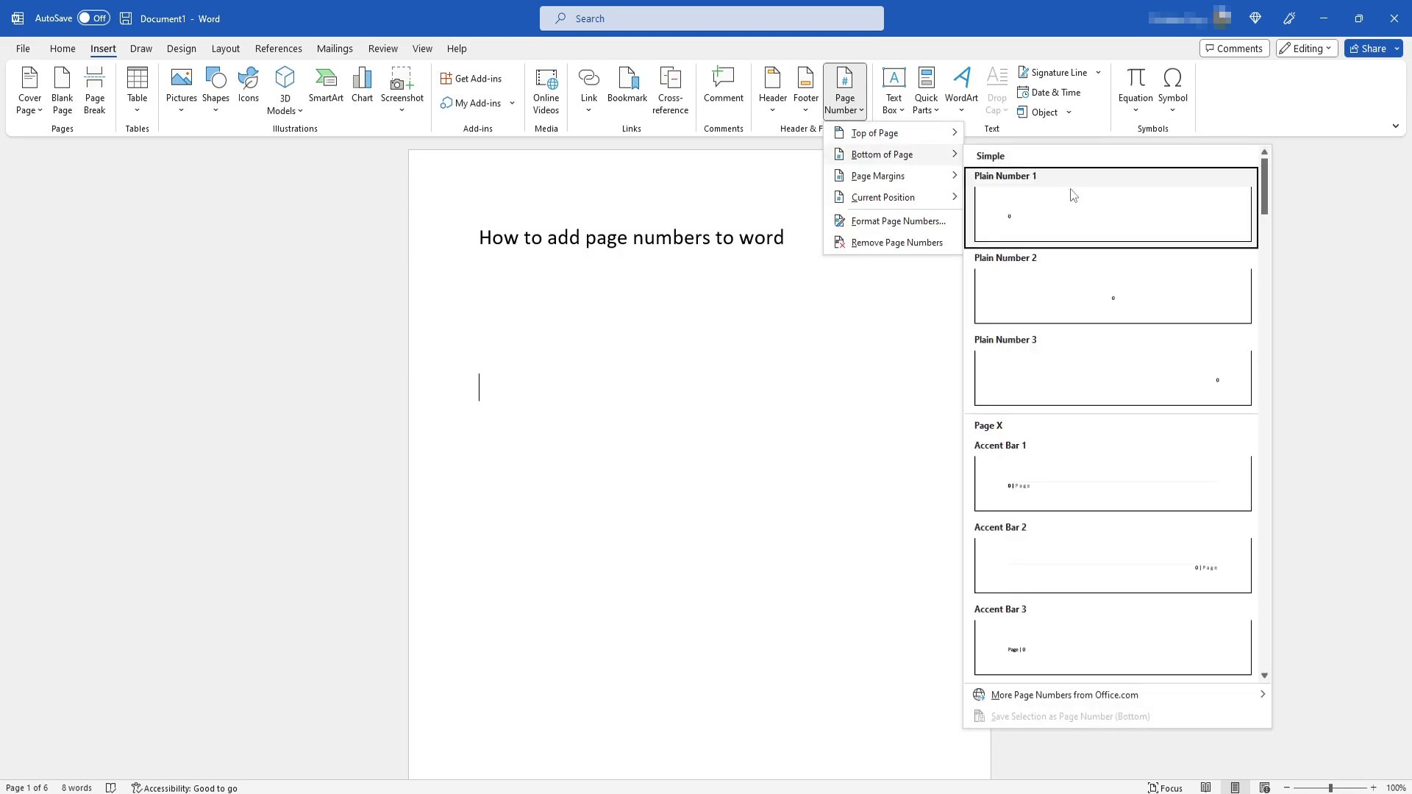
pyautogui.click(1075, 221)
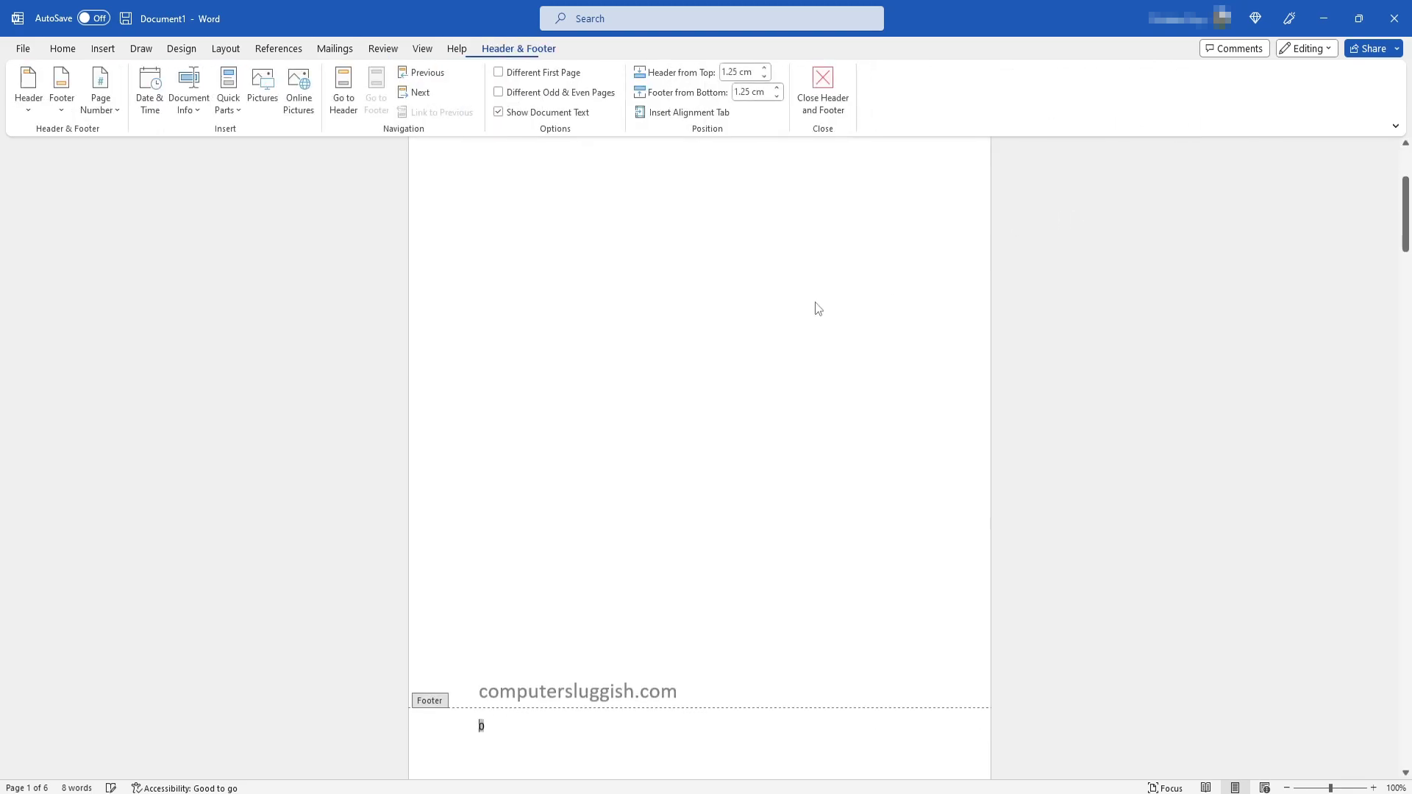
pyautogui.scroll(-4, 675, 366)
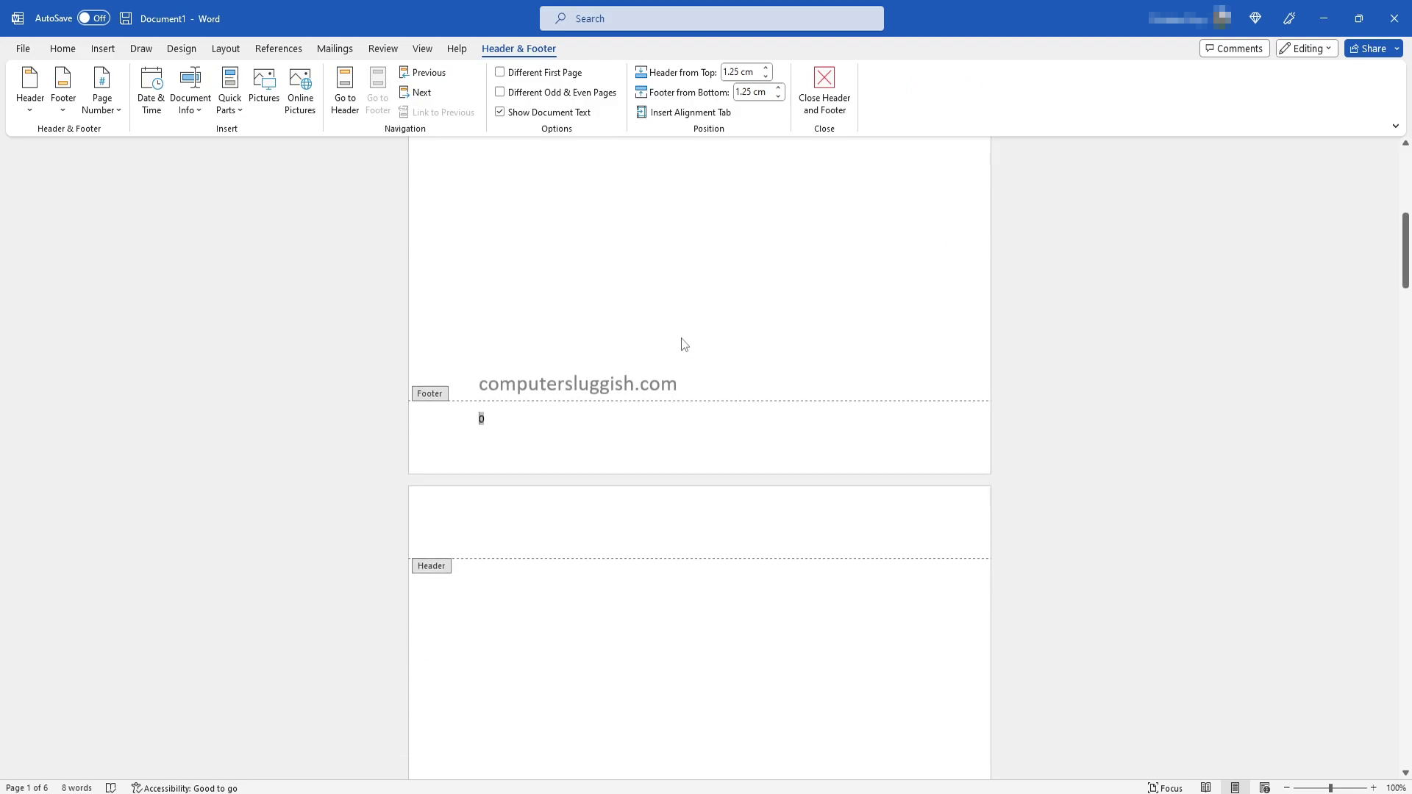
pyautogui.scroll(-10, 761, 389)
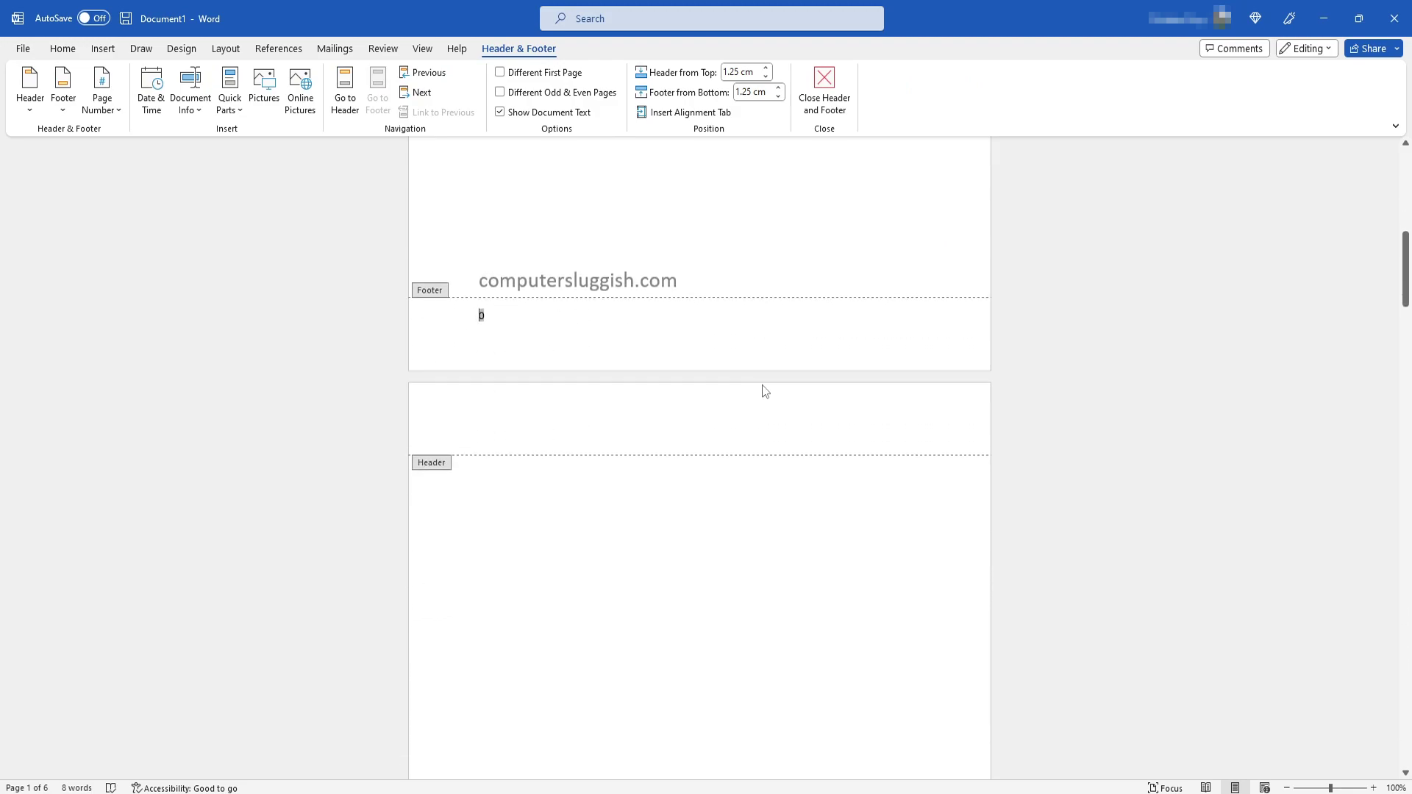
pyautogui.scroll(-6, 522, 412)
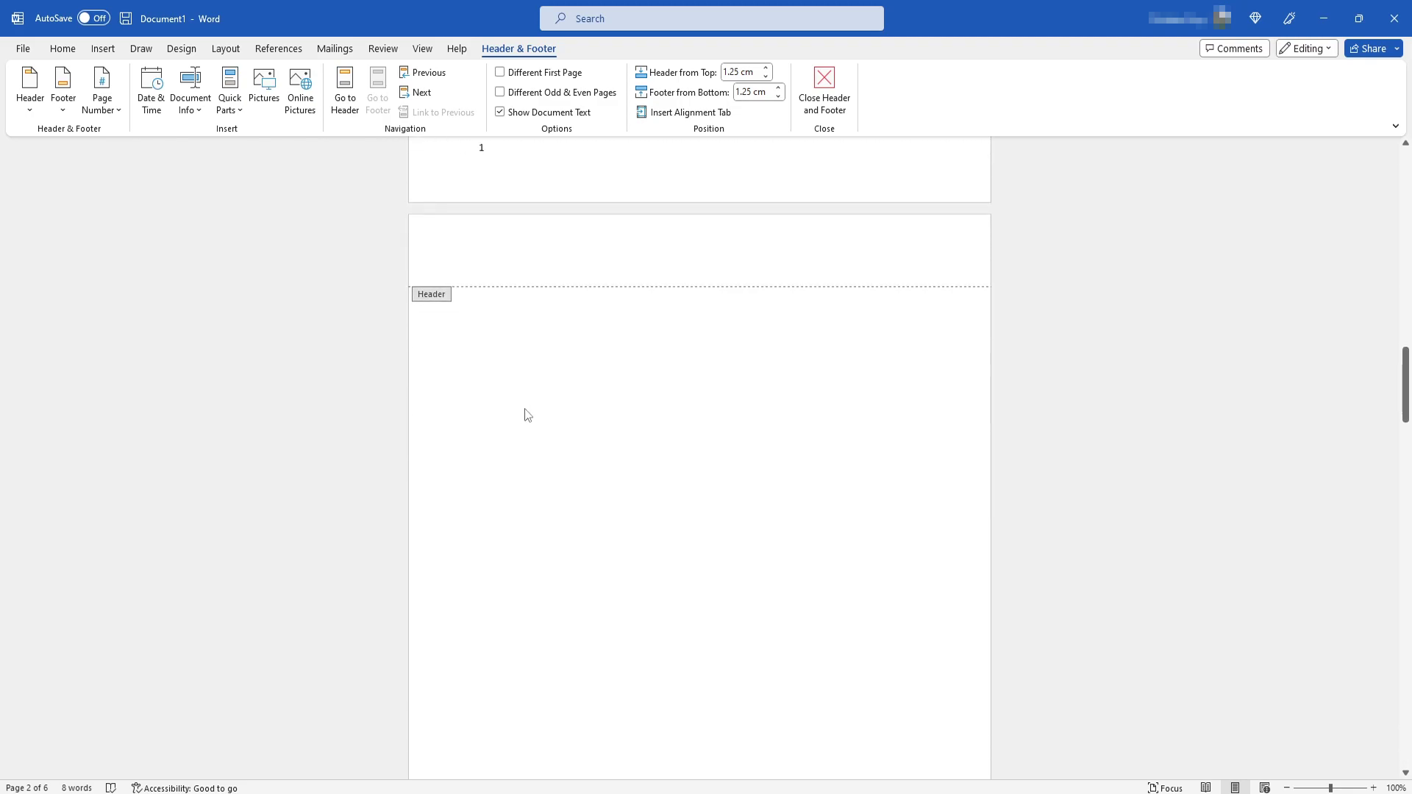
pyautogui.scroll(15, 603, 420)
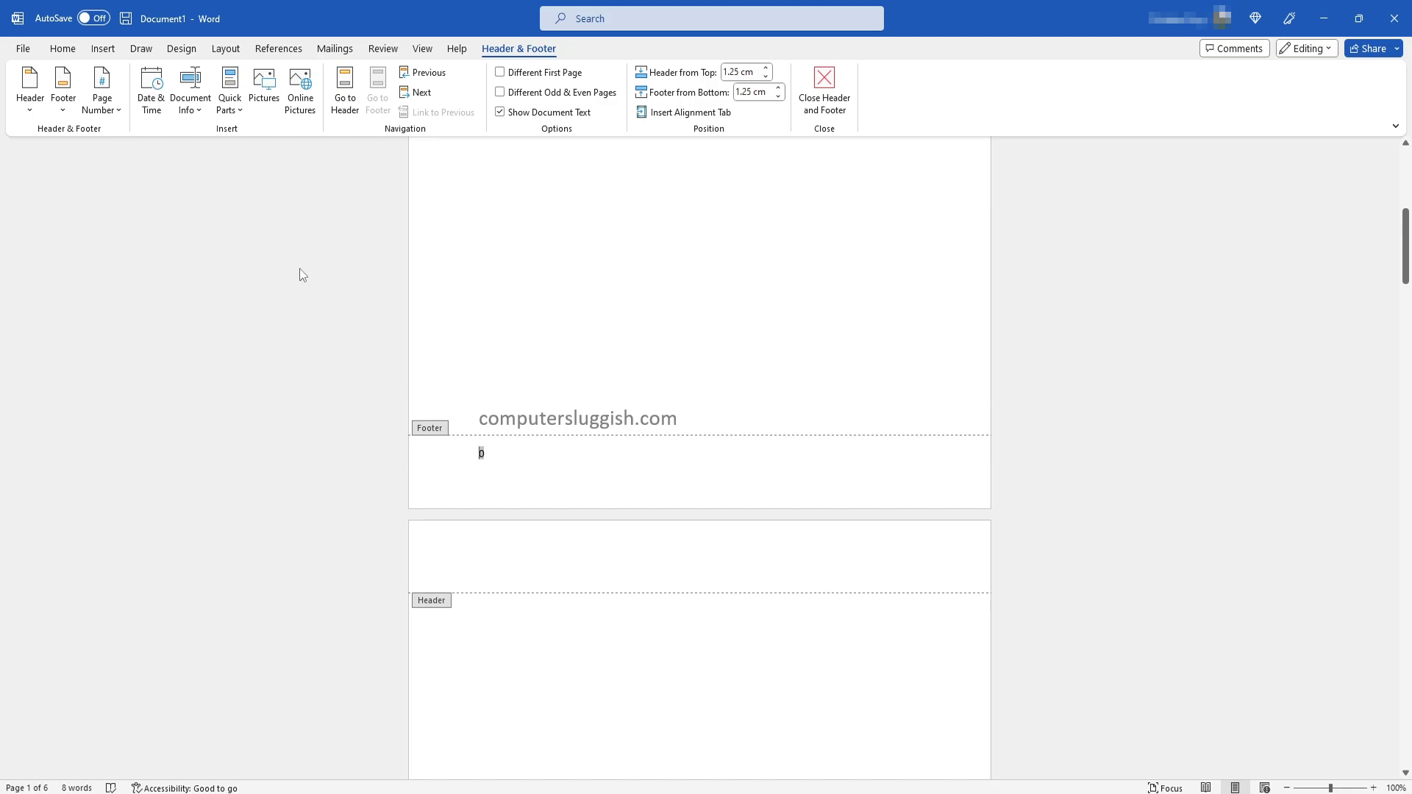
# Set the page numbering to continue from the previous section and return to the body text
pyautogui.click(107, 111)
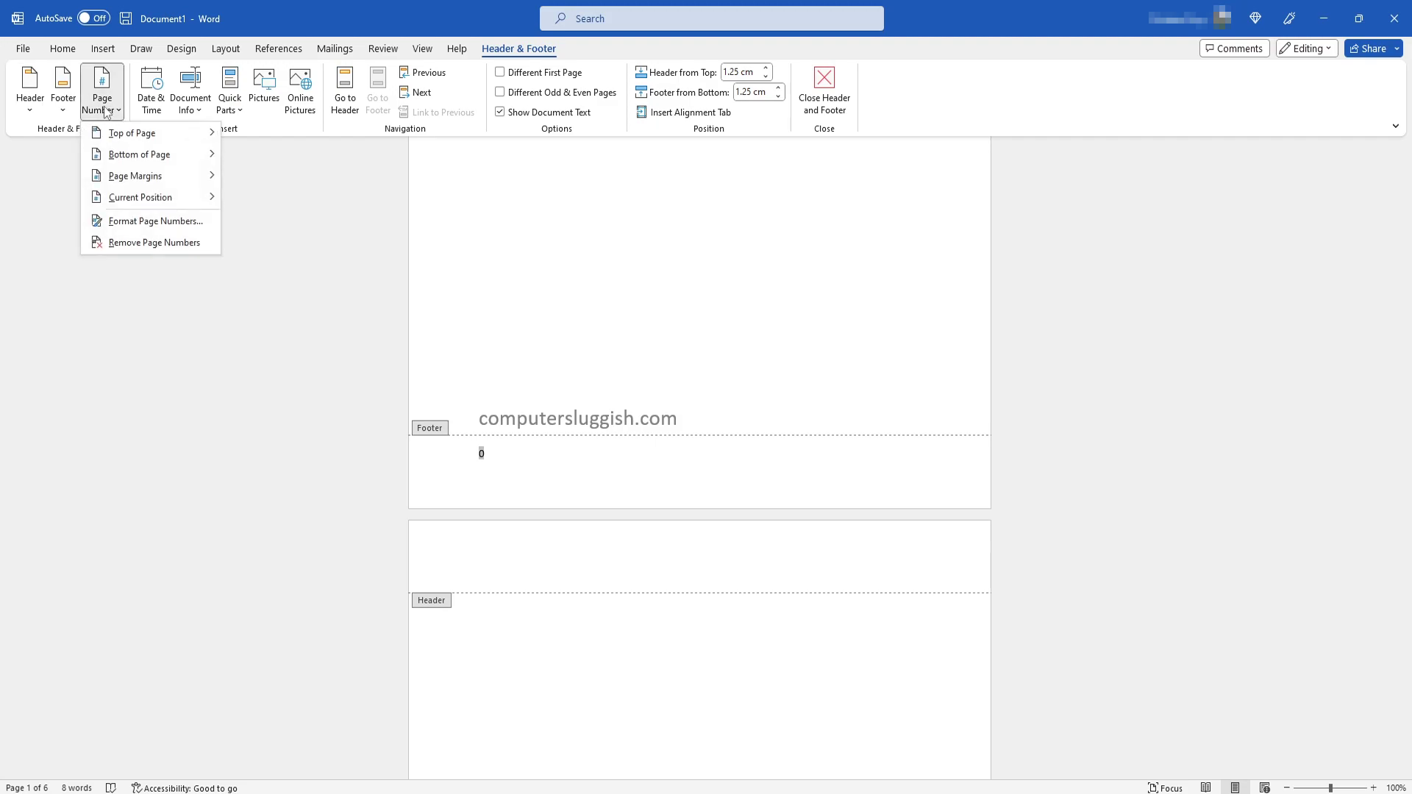
pyautogui.click(153, 221)
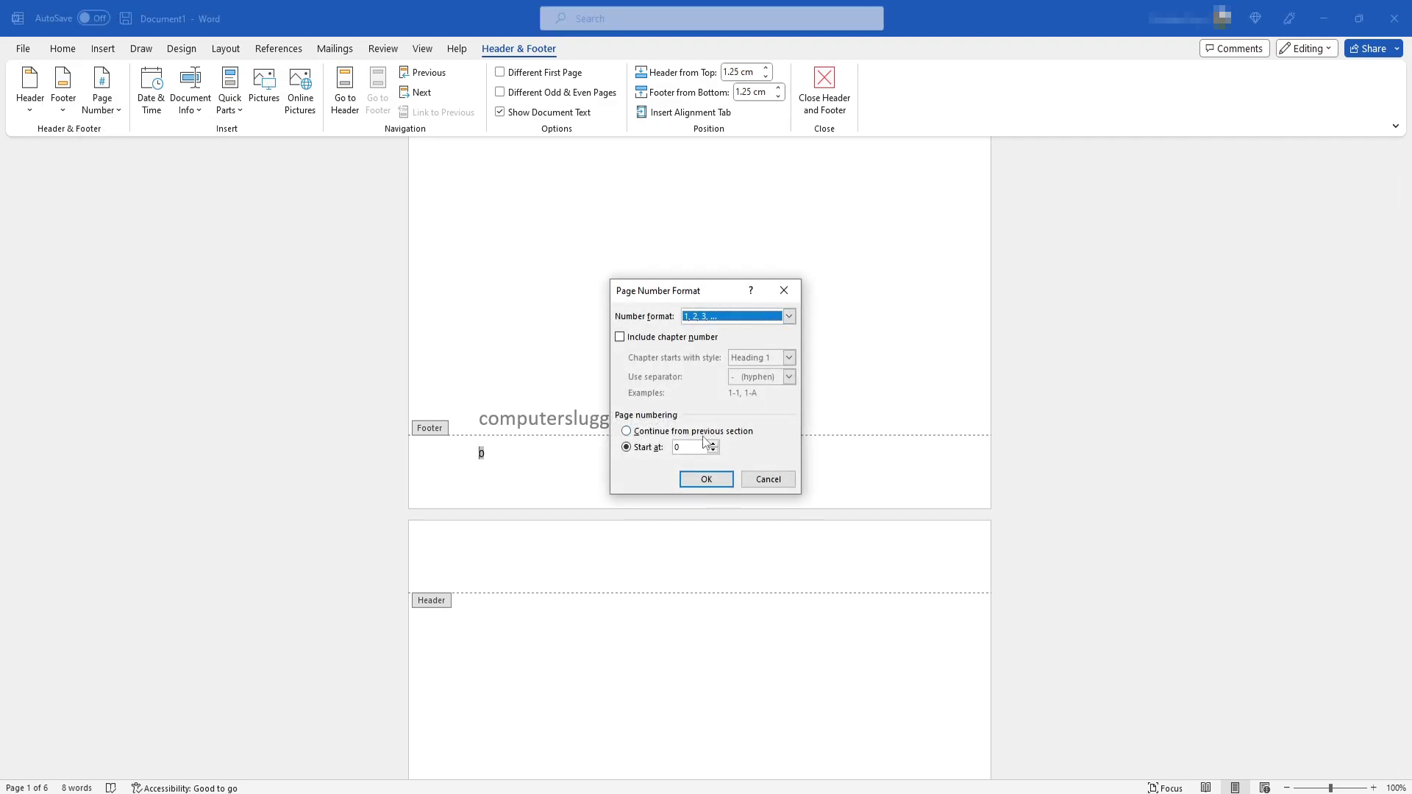
pyautogui.click(661, 435)
pyautogui.click(708, 480)
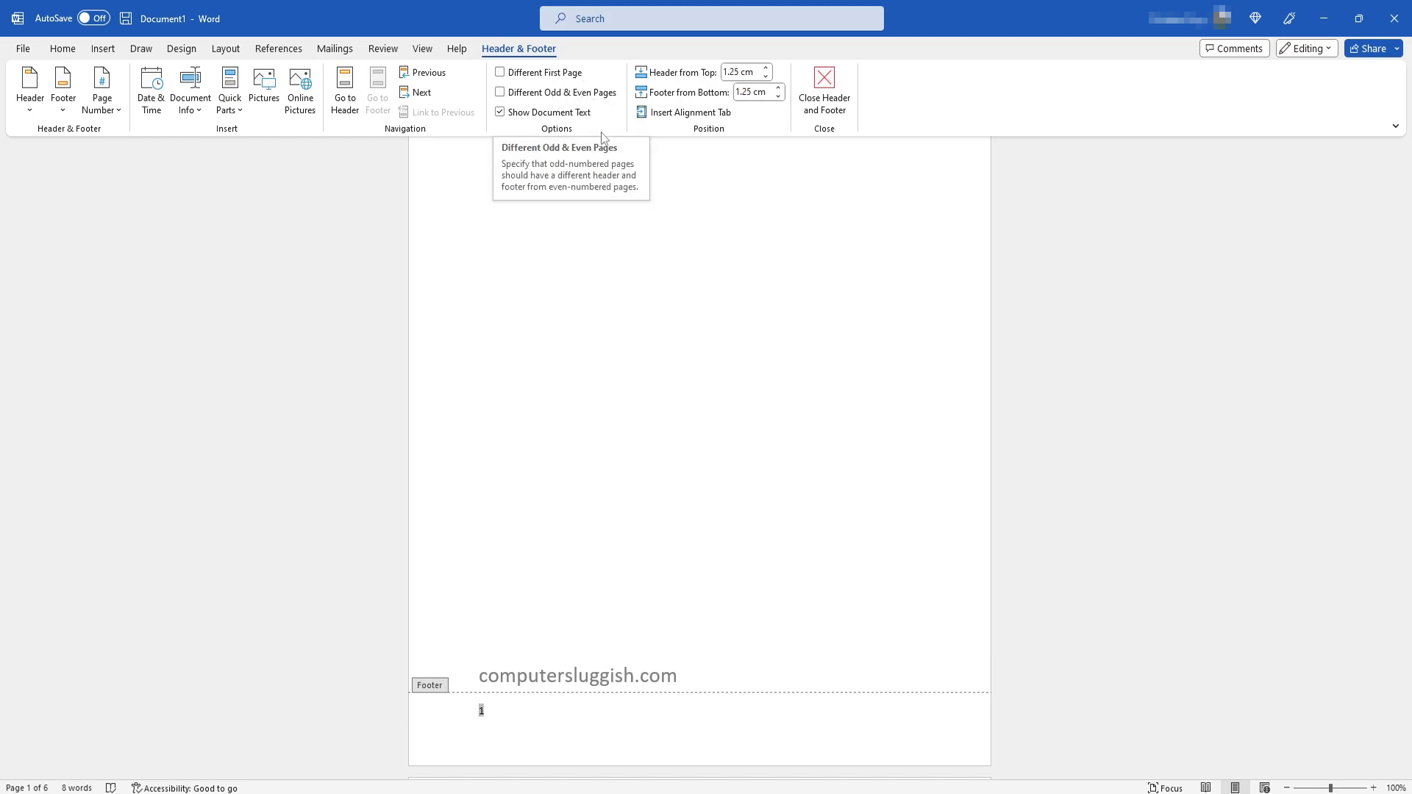
pyautogui.doubleClick(811, 365)
pyautogui.scroll(3, 819, 372)
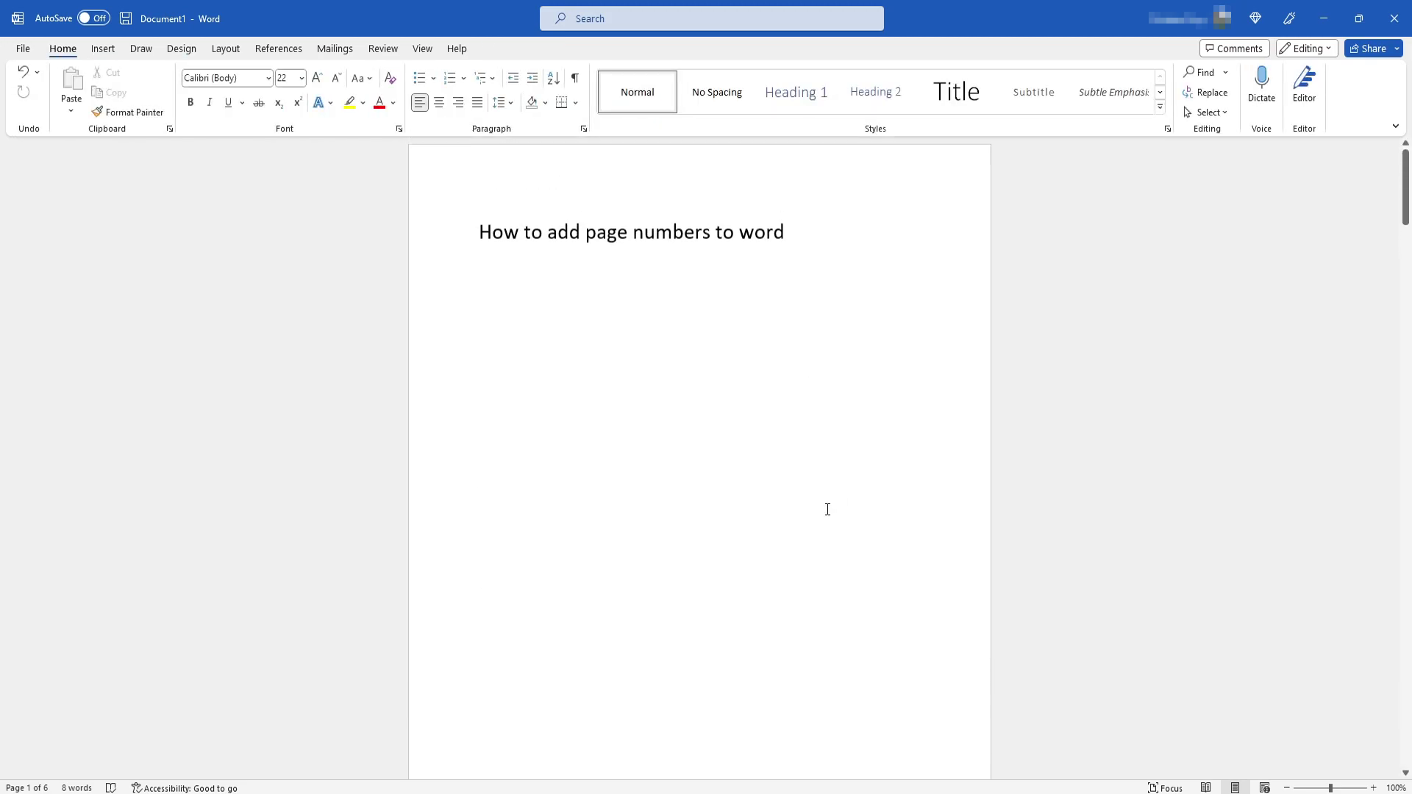
# Enlarge the page number in the first page's footer to font size 20 and return to the body text
pyautogui.scroll(-5, 827, 509)
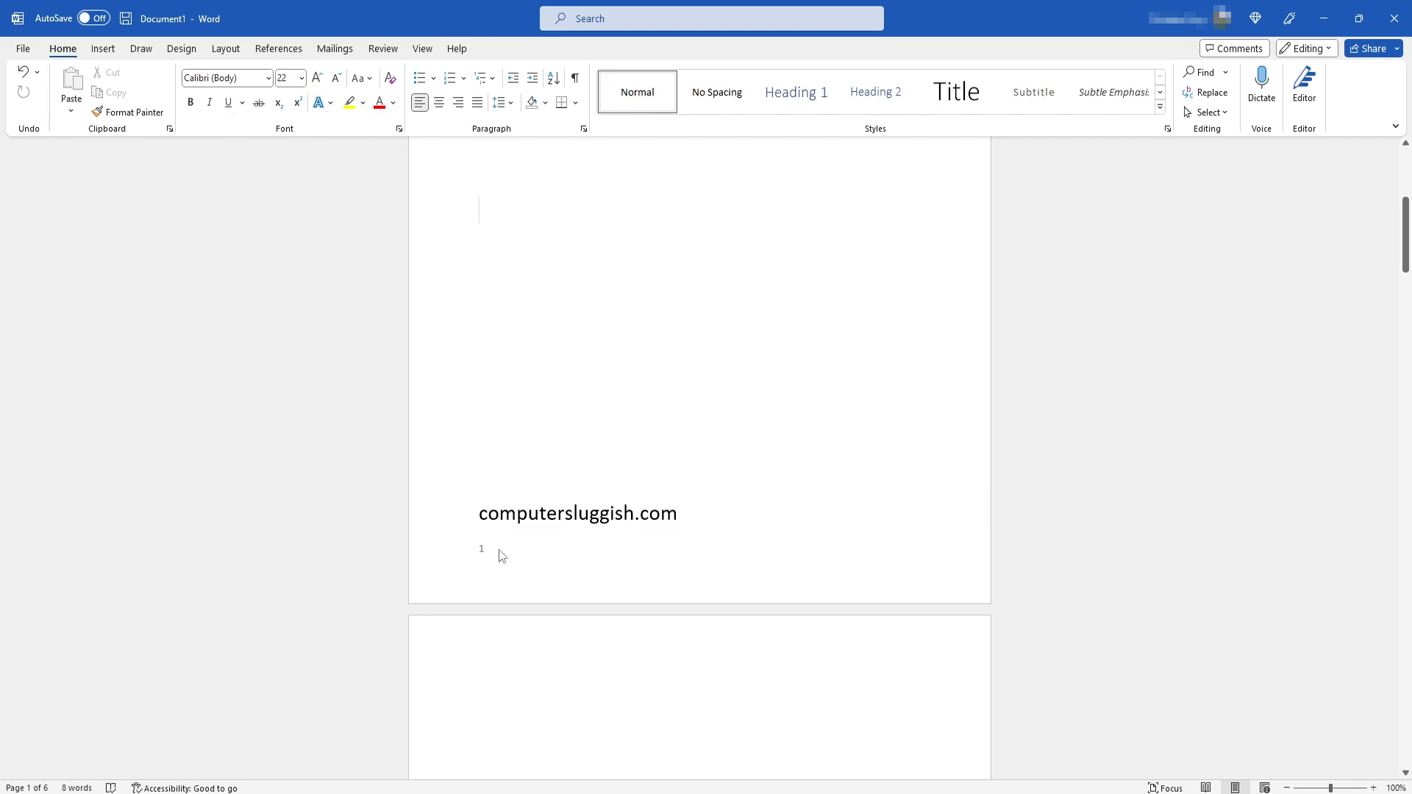
pyautogui.doubleClick(501, 560)
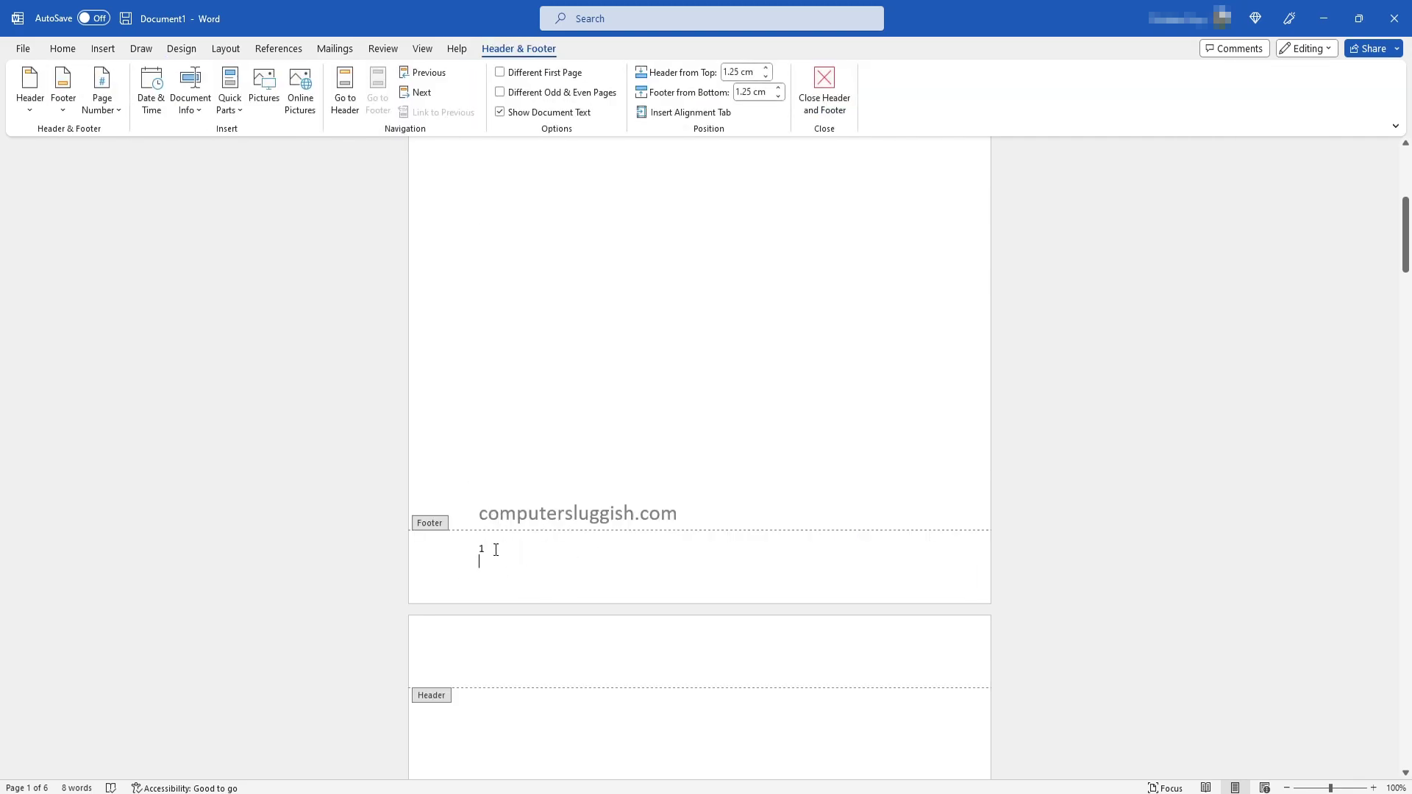
pyautogui.doubleClick(483, 548)
pyautogui.click(601, 501)
pyautogui.click(600, 500)
pyautogui.click(601, 501)
pyautogui.click(601, 501)
pyautogui.doubleClick(588, 343)
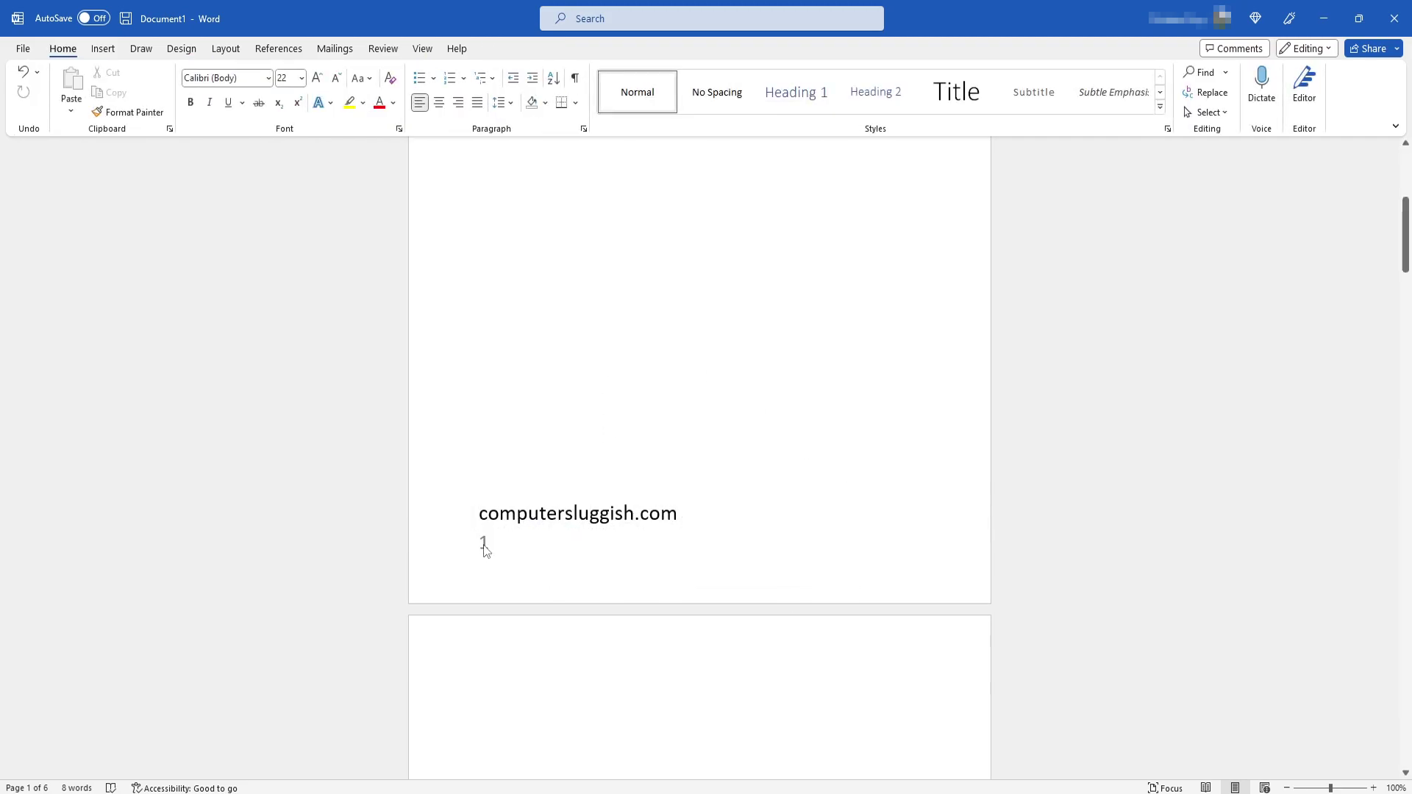
# Change the font color of the footer page number to standard red and return to the body text
pyautogui.doubleClick(491, 547)
pyautogui.doubleClick(487, 542)
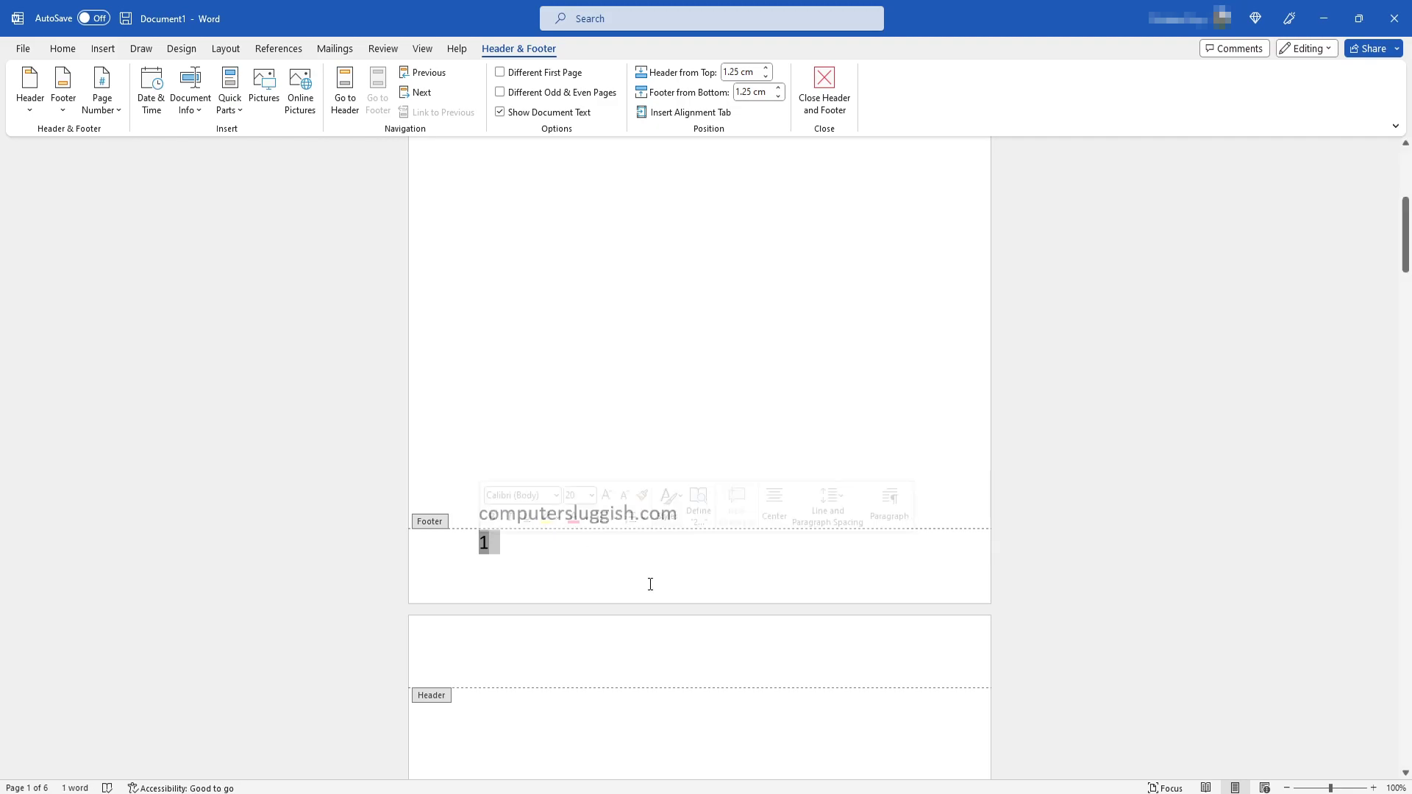
pyautogui.click(586, 517)
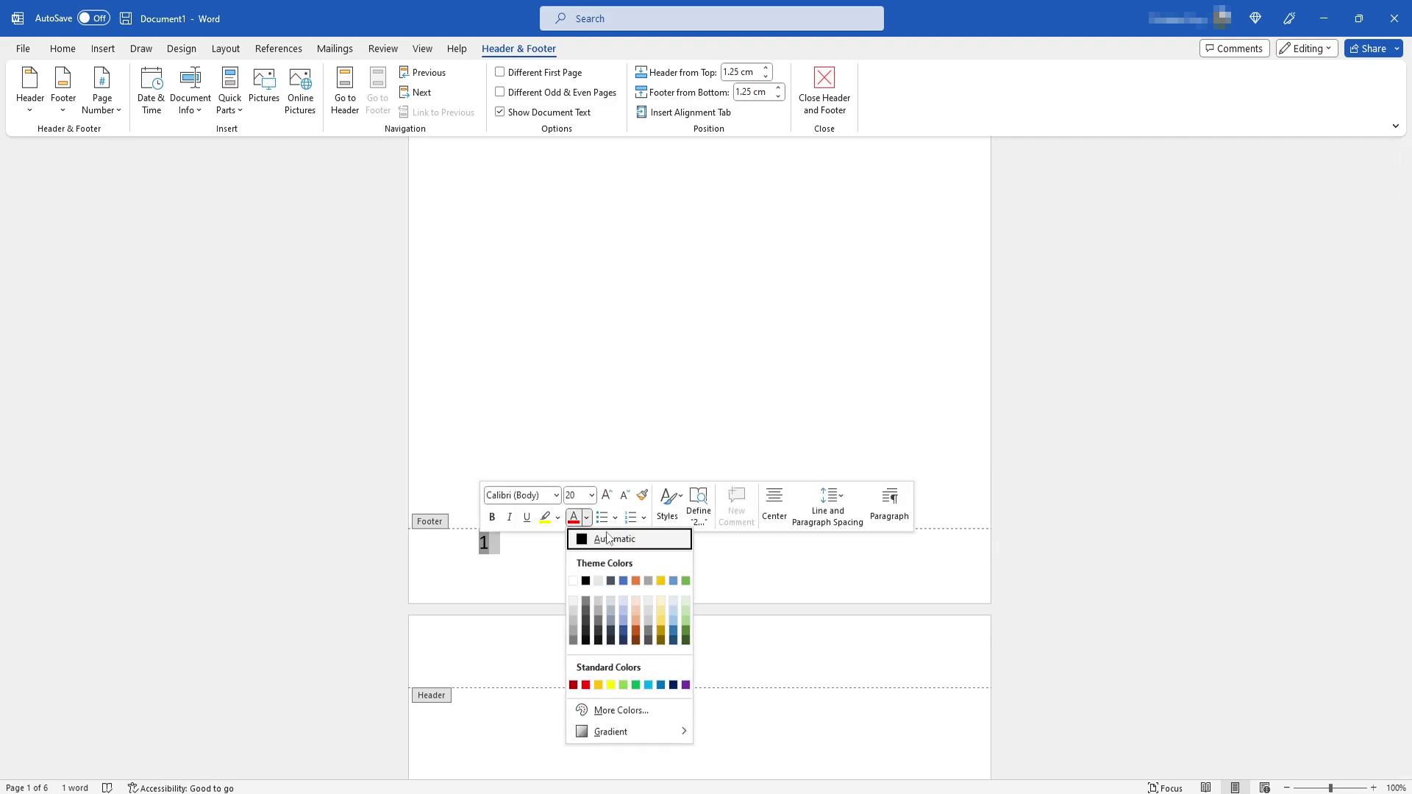
pyautogui.click(586, 685)
pyautogui.doubleClick(614, 442)
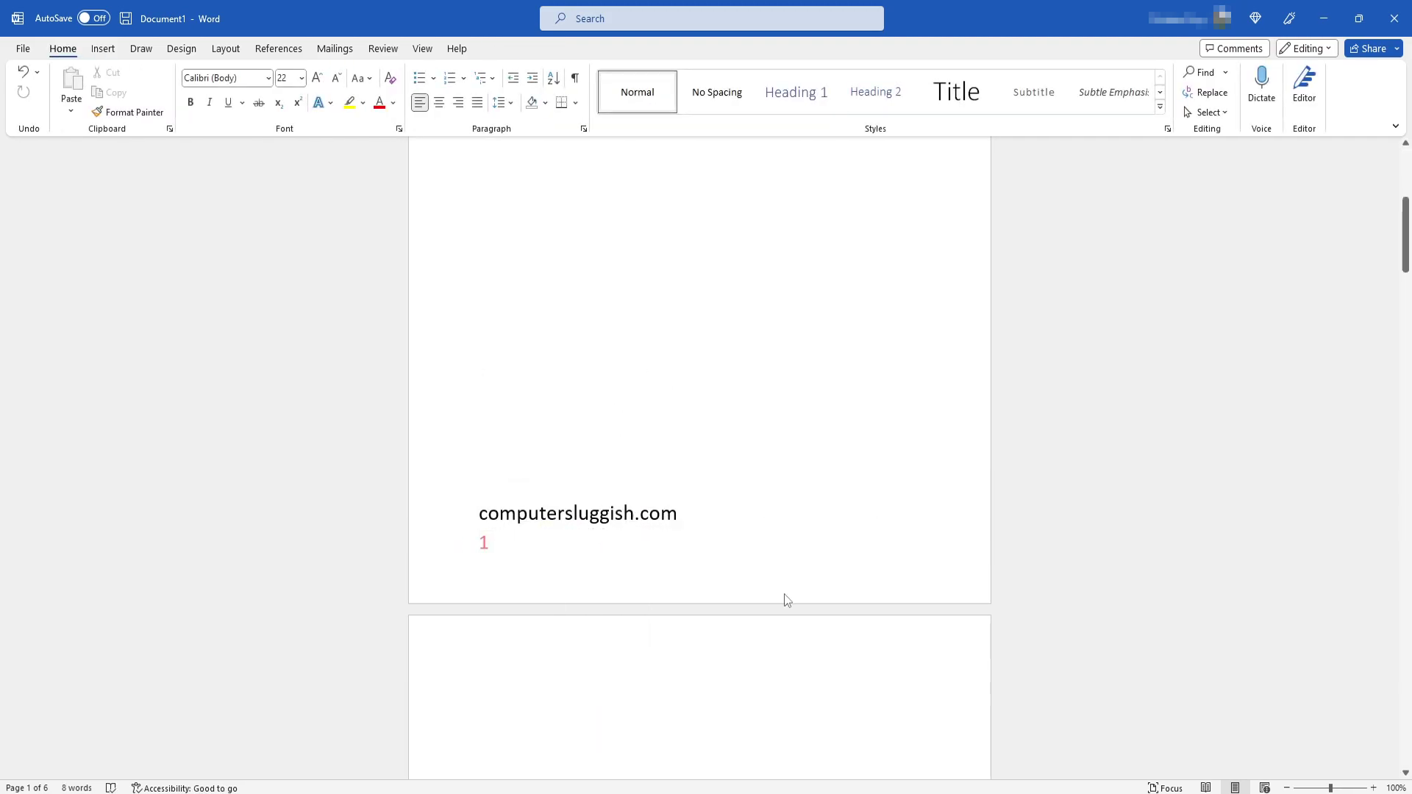